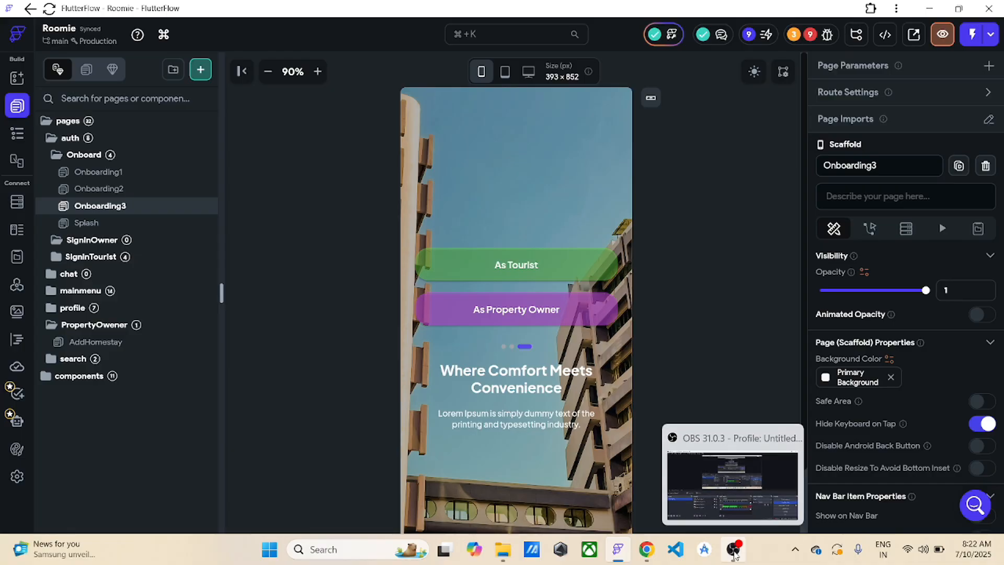
- Switch to Chrome, open the Firebase console and look through the existing projects
{"action": "left_click", "coordinate": [645, 549]}
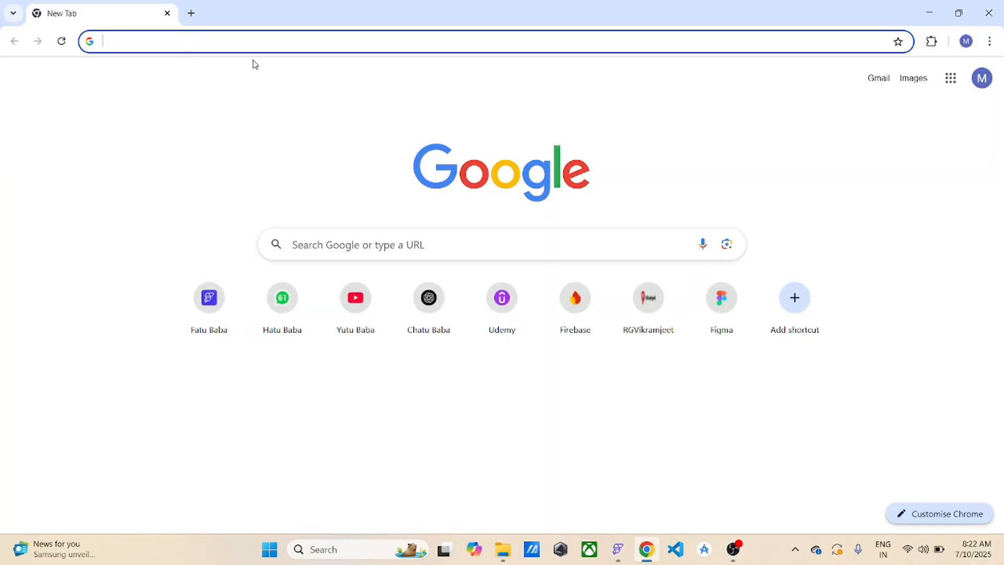
{"action": "left_click", "coordinate": [561, 320]}
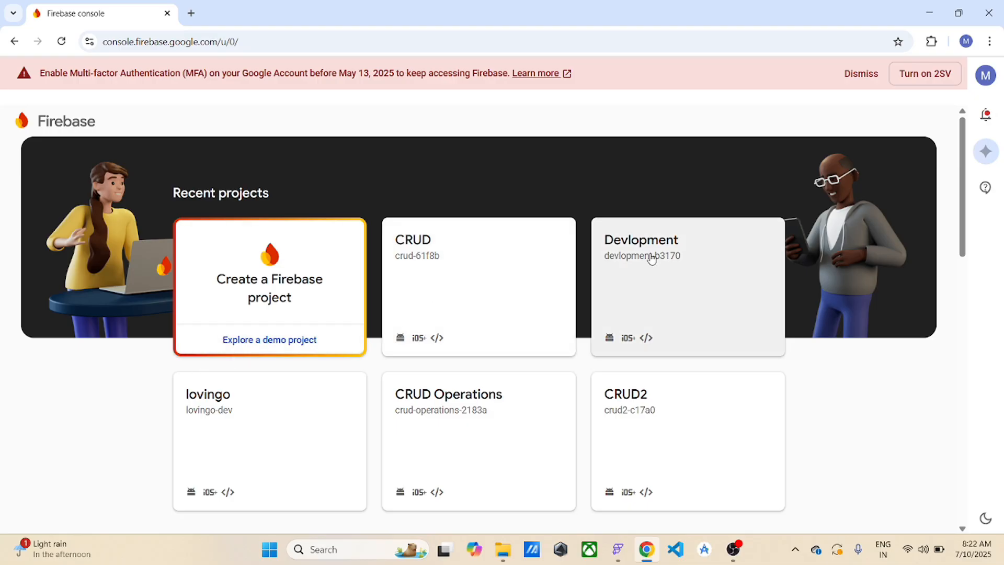
{"action": "scroll", "coordinate": [576, 283], "scroll_direction": "down", "scroll_amount": 5}
{"action": "scroll", "coordinate": [564, 329], "scroll_direction": "down", "scroll_amount": 3}
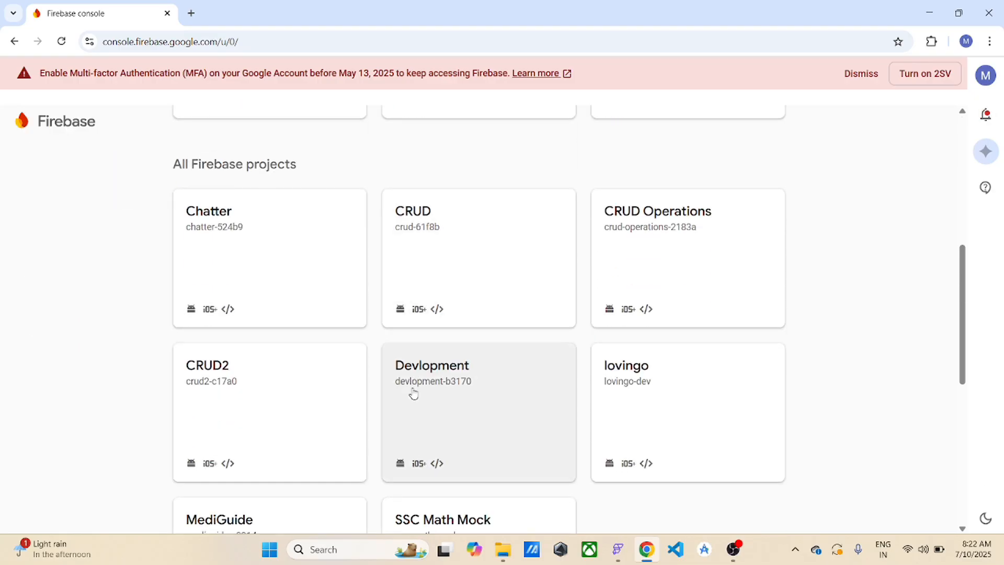
{"action": "scroll", "coordinate": [413, 394], "scroll_direction": "up", "scroll_amount": 8}
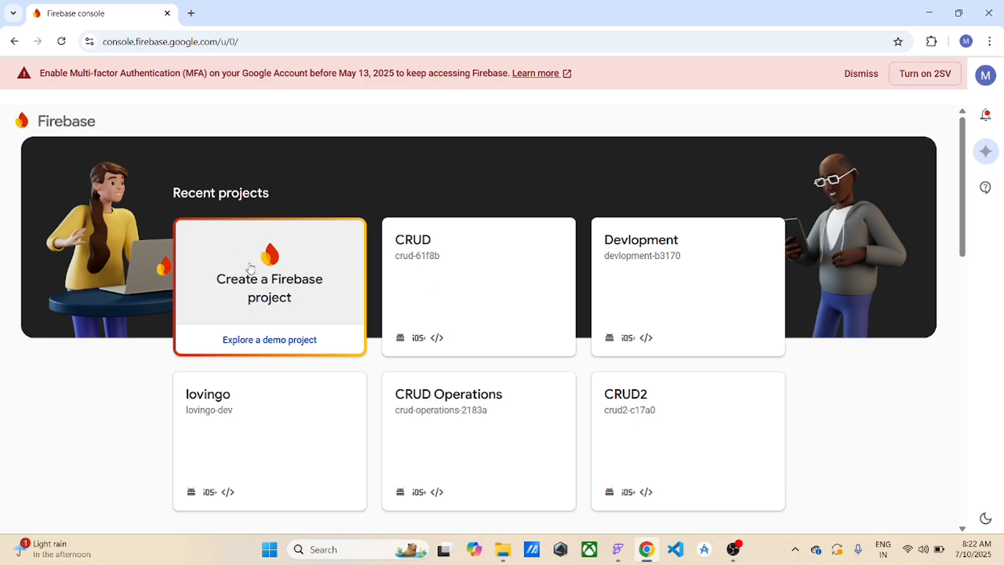
- Start a new Firebase project named DevEnviroment and proceed to its AI assistance options
{"action": "left_click", "coordinate": [250, 268]}
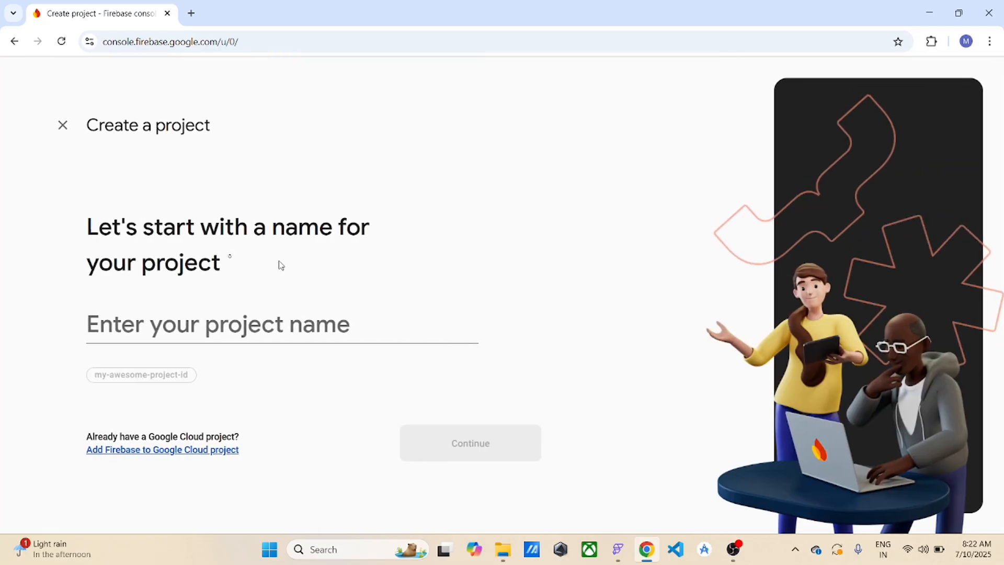
{"action": "left_click", "coordinate": [195, 327]}
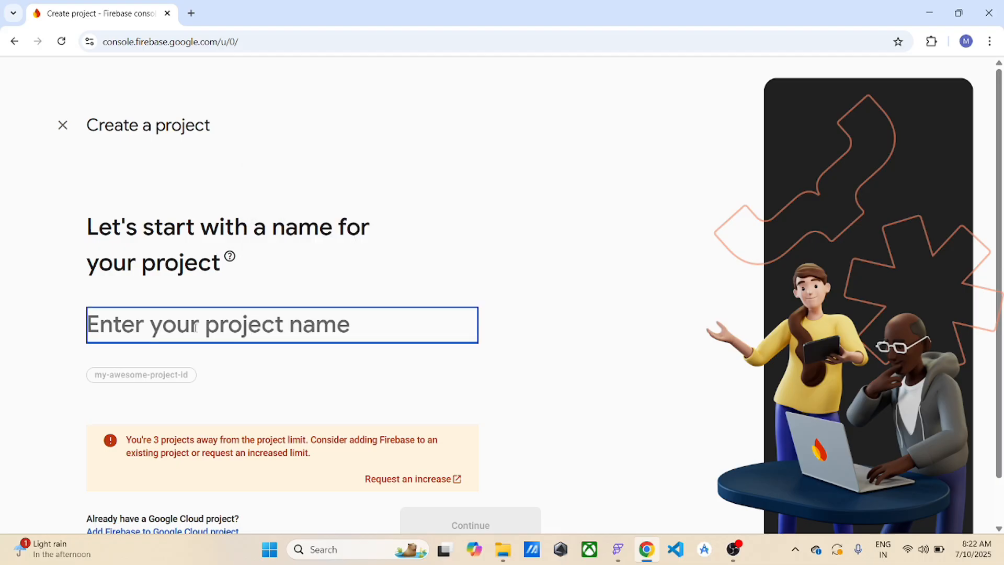
{"action": "type", "text": "DevEn"}
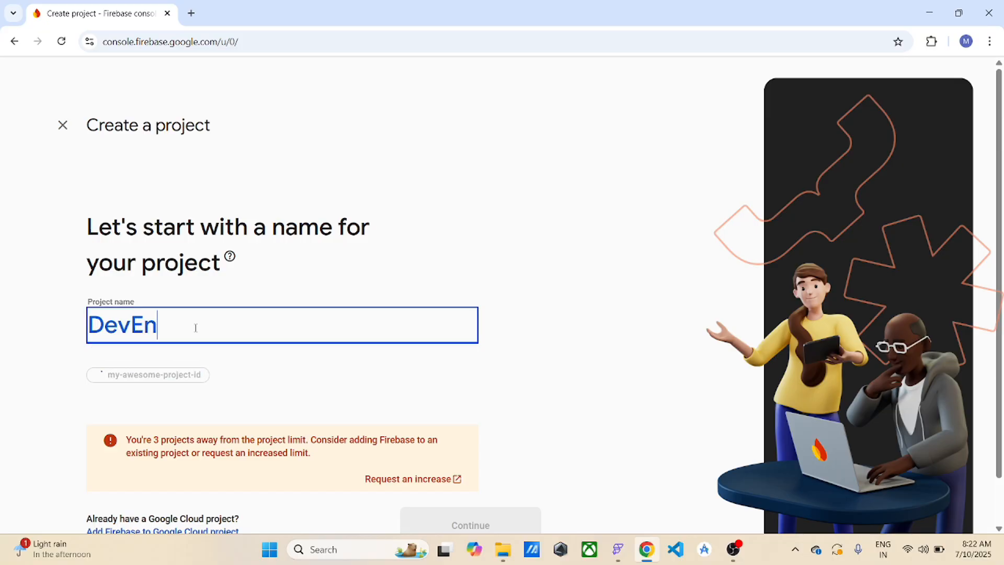
{"action": "type", "text": "viroment"}
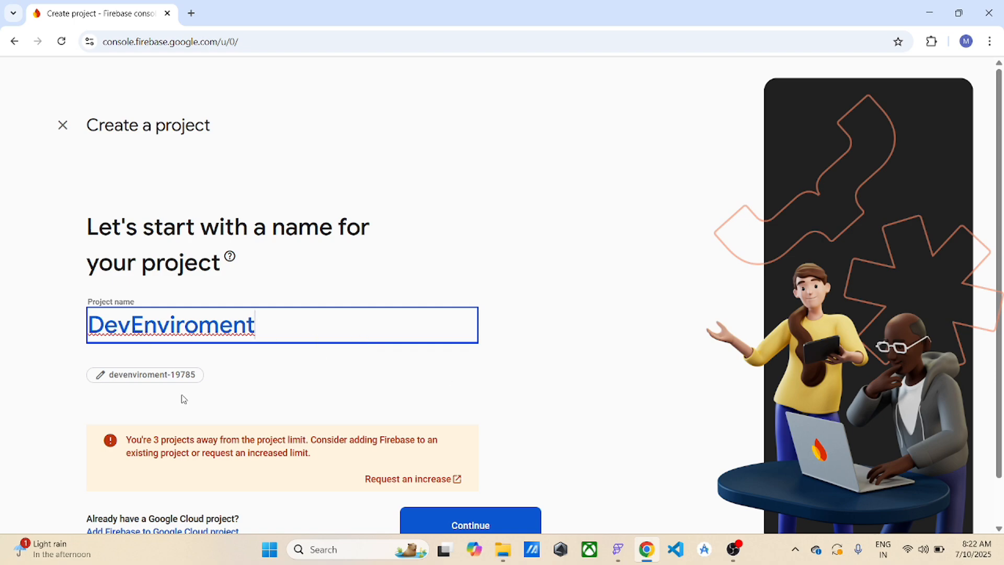
{"action": "scroll", "coordinate": [472, 470], "scroll_direction": "down", "scroll_amount": 1}
{"action": "left_click", "coordinate": [472, 470]}
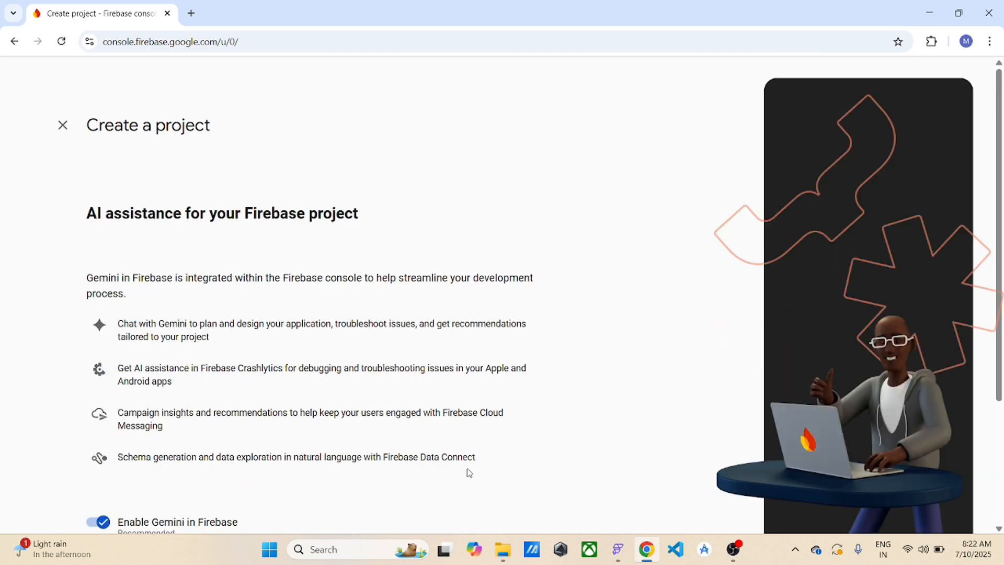
- Keep Gemini in Firebase enabled for the new project and continue to the Google Analytics options
{"action": "scroll", "coordinate": [234, 301], "scroll_direction": "down", "scroll_amount": 3}
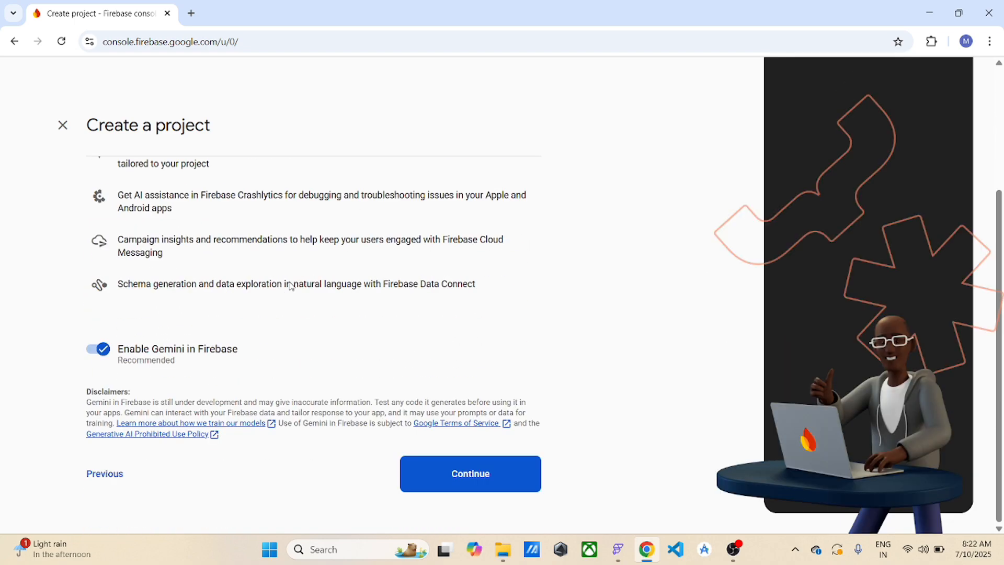
{"action": "left_click", "coordinate": [103, 351]}
{"action": "left_click", "coordinate": [103, 350]}
{"action": "scroll", "coordinate": [144, 280], "scroll_direction": "up", "scroll_amount": 3}
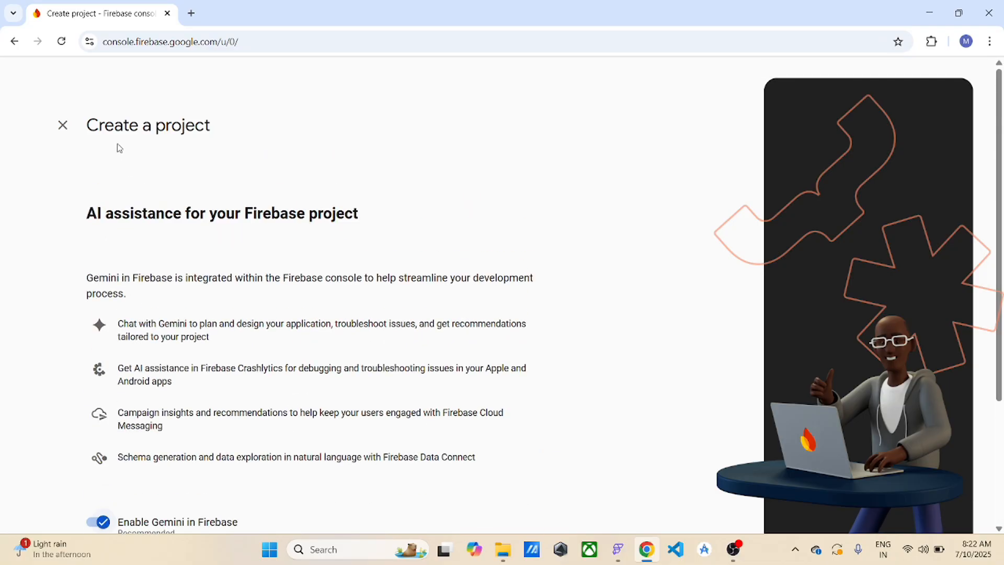
{"action": "scroll", "coordinate": [253, 320], "scroll_direction": "down", "scroll_amount": 3}
{"action": "left_click", "coordinate": [477, 468]}
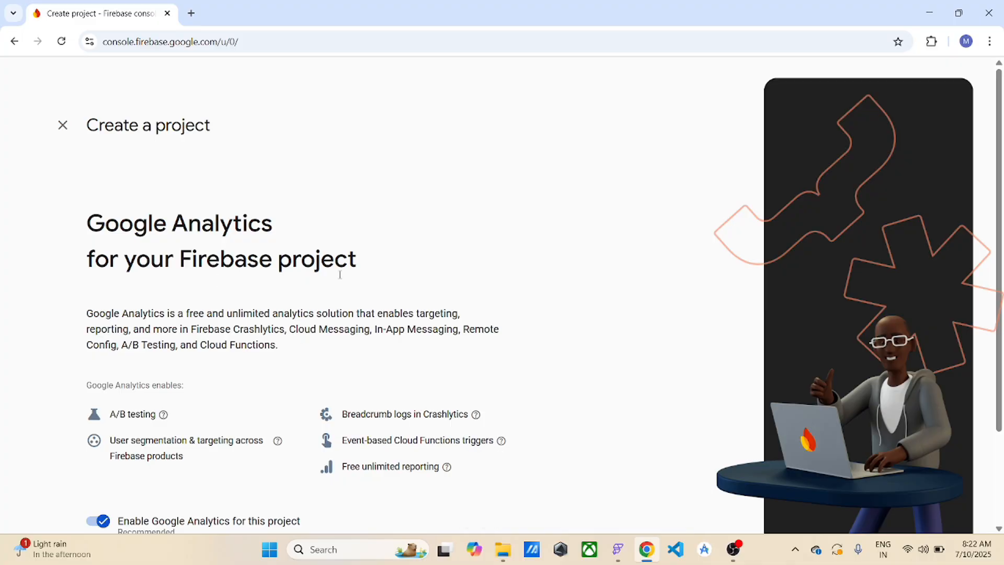
- Disable Google Analytics, create the project and continue to its overview
{"action": "scroll", "coordinate": [340, 274], "scroll_direction": "down", "scroll_amount": 2}
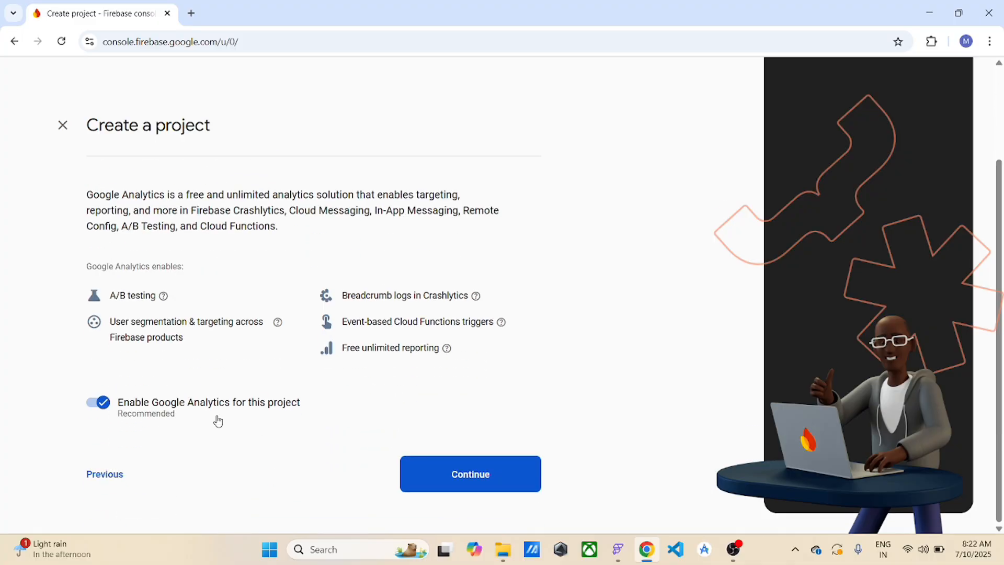
{"action": "left_click", "coordinate": [104, 407]}
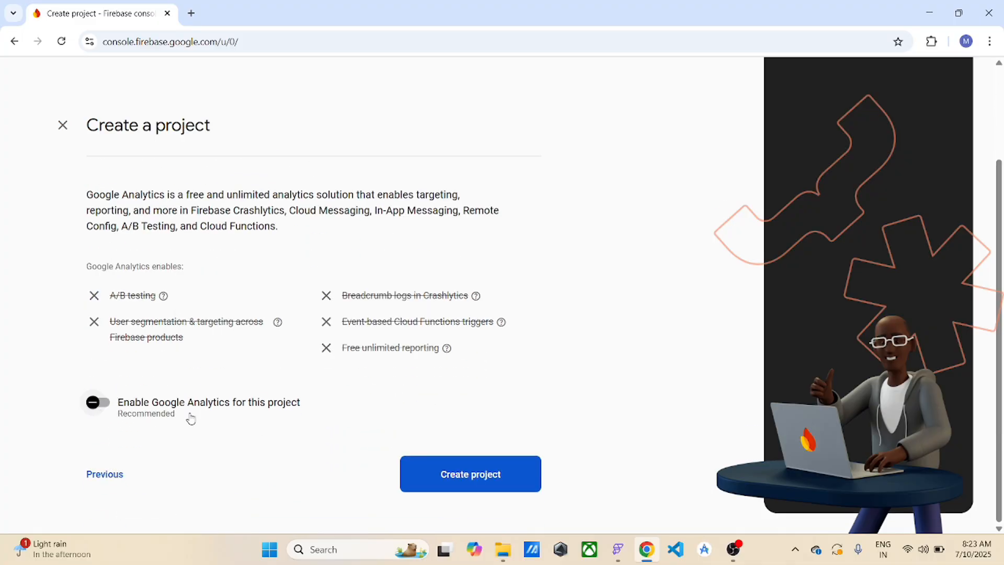
{"action": "left_click", "coordinate": [481, 480]}
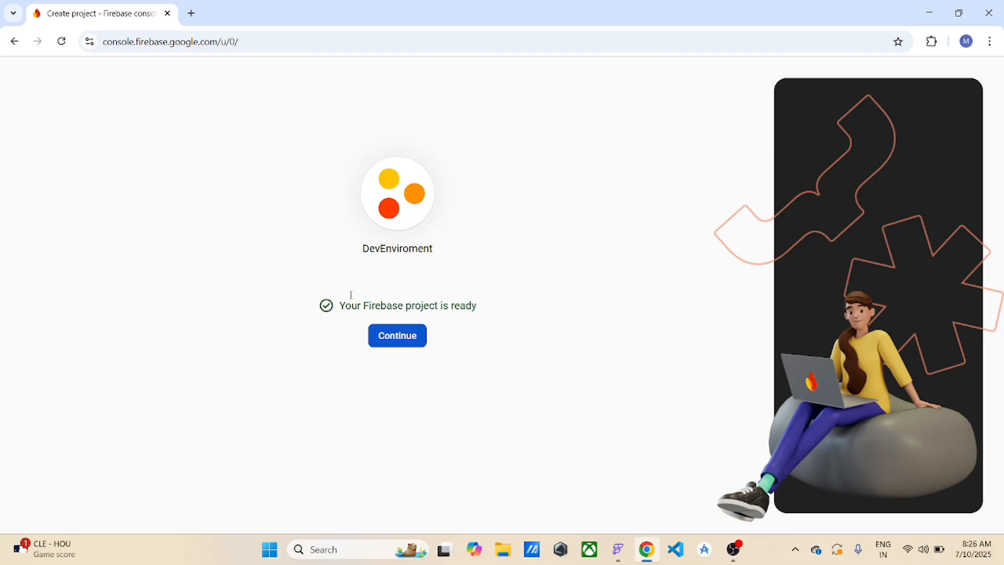
{"action": "left_click", "coordinate": [399, 339]}
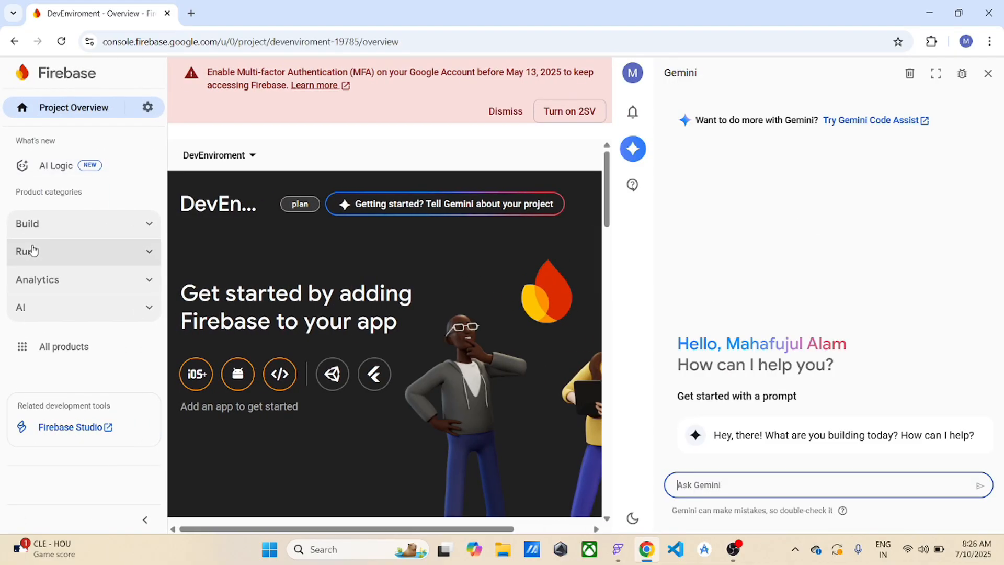
- Return to the Firebase project list, close the Gemini assistant and reopen the DevEnviroment project
{"action": "left_click", "coordinate": [53, 79]}
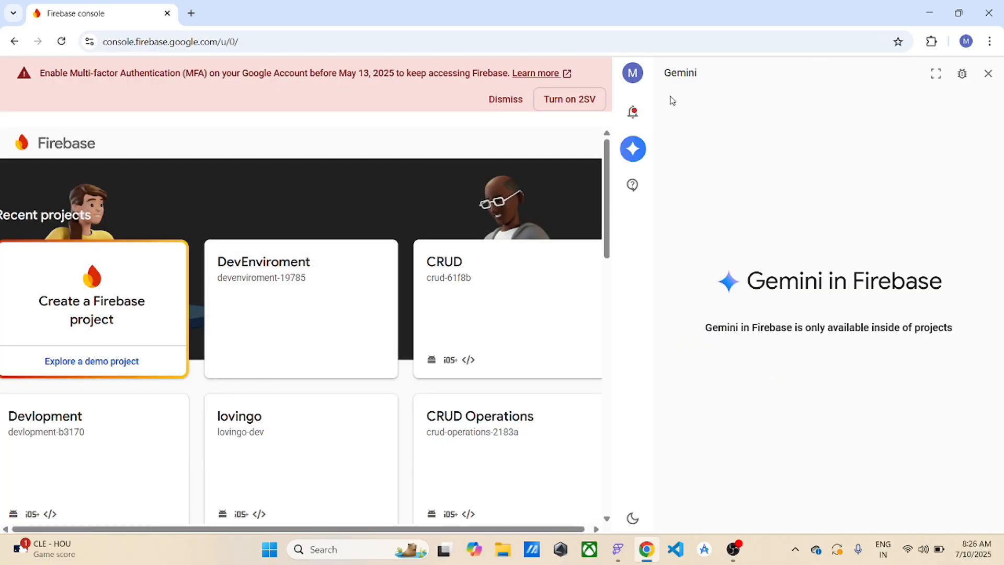
{"action": "left_click", "coordinate": [987, 74]}
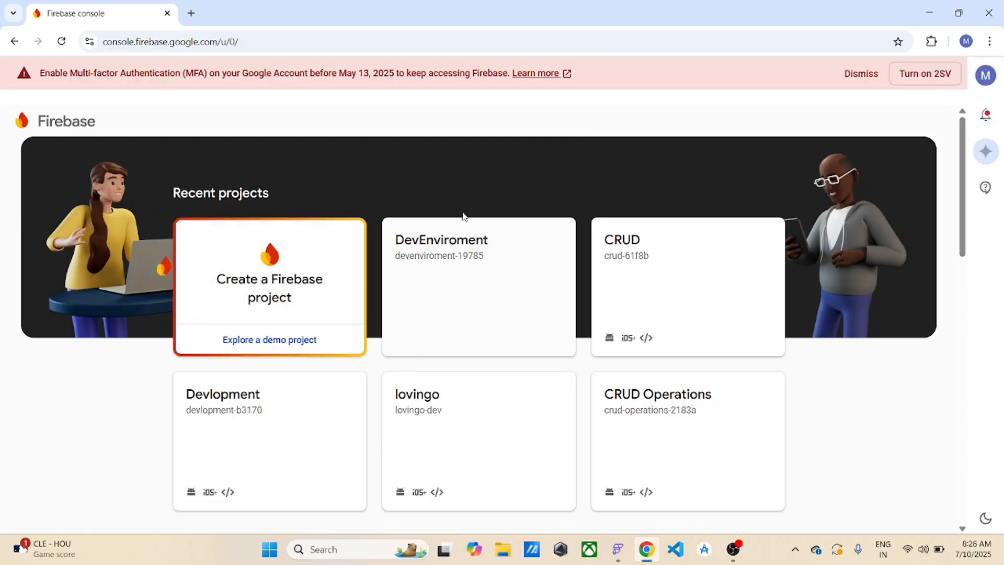
{"action": "left_click", "coordinate": [486, 267]}
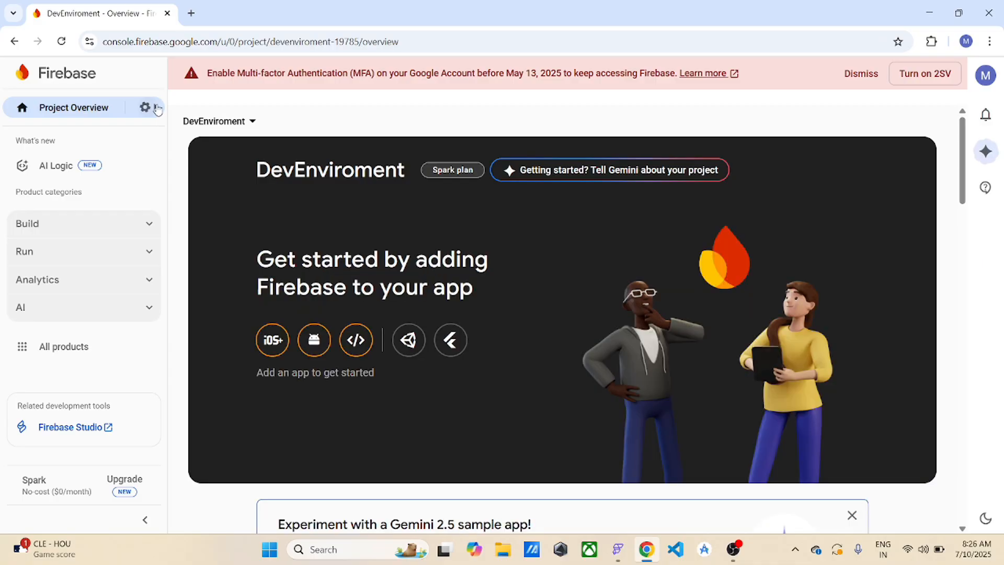
- Open the project's general settings and examine the project ID entry
{"action": "left_click", "coordinate": [155, 109]}
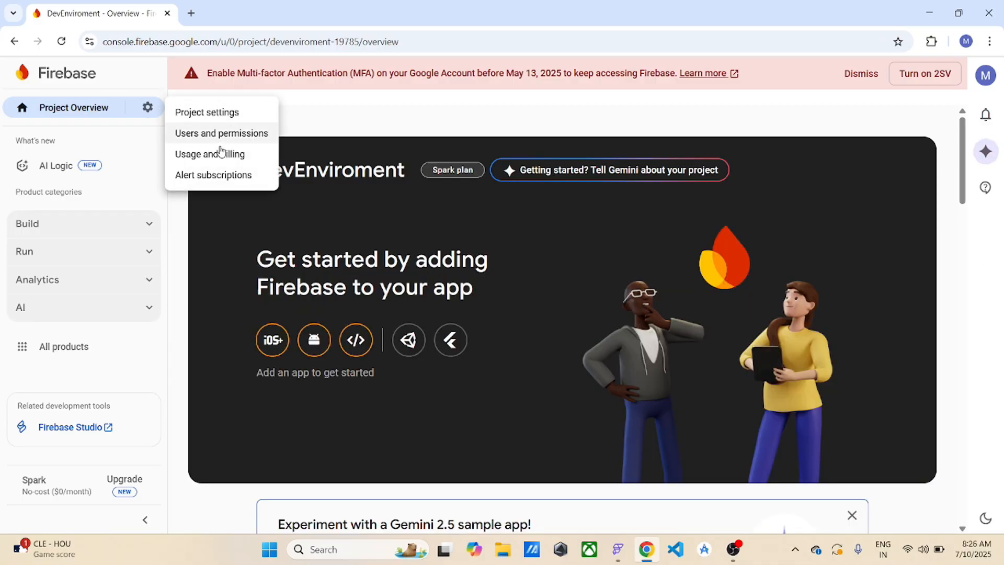
{"action": "left_click", "coordinate": [207, 113]}
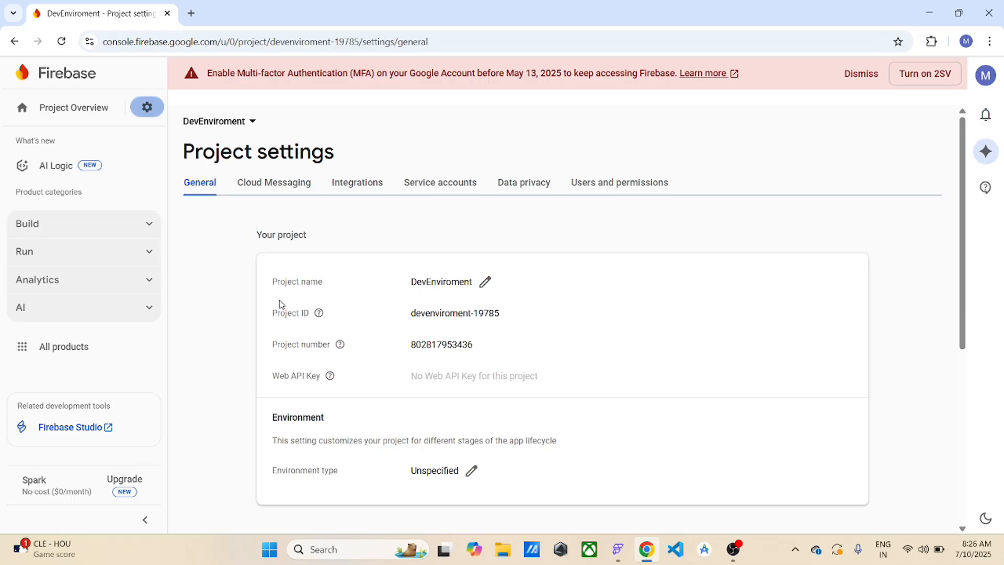
{"action": "left_click_drag", "start_coordinate": [275, 313], "coordinate": [373, 314]}
{"action": "left_click", "coordinate": [386, 320]}
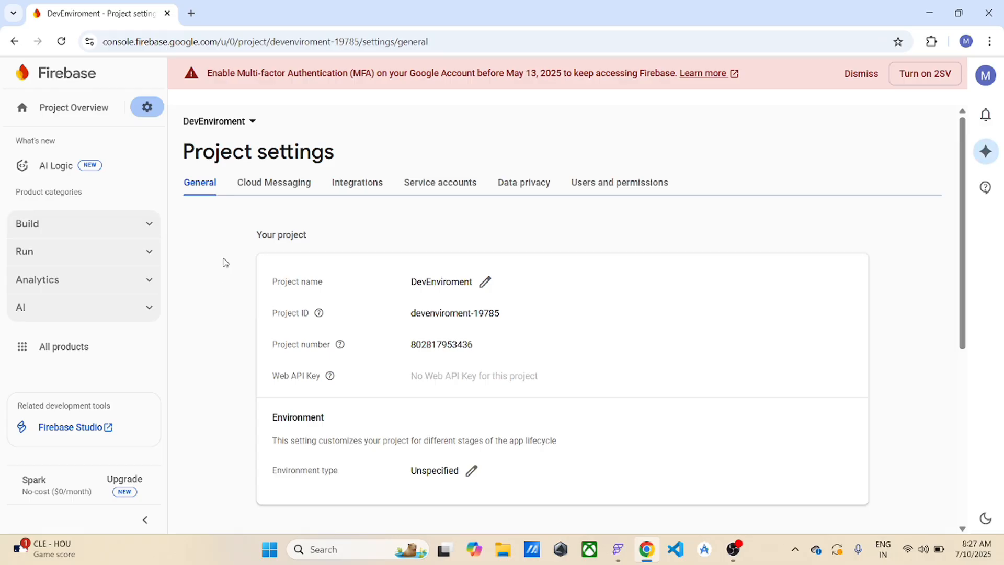
- Start creating a Firestore database in the project with its location set to asia-south1 (Mumbai)
{"action": "left_click", "coordinate": [147, 225]}
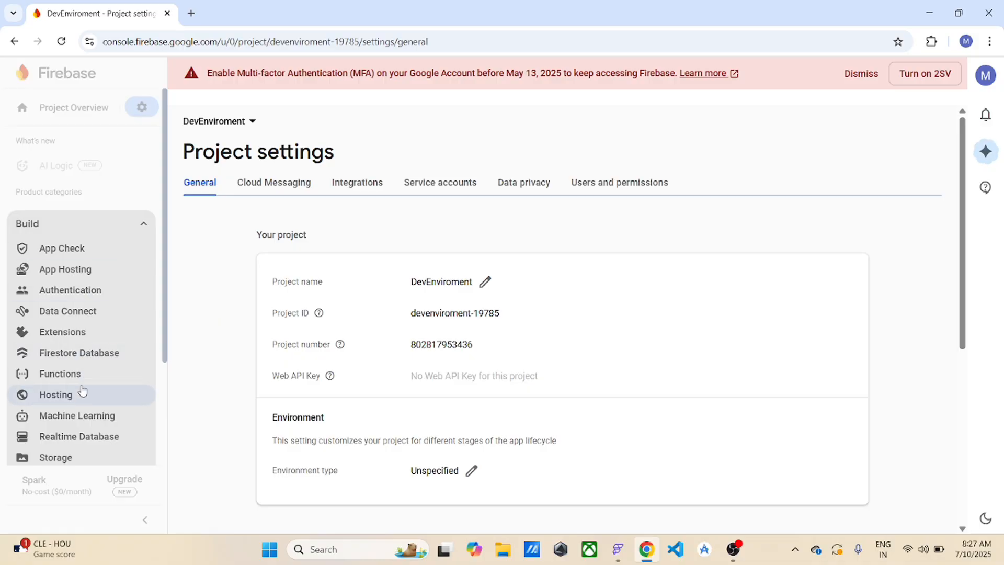
{"action": "left_click", "coordinate": [84, 354]}
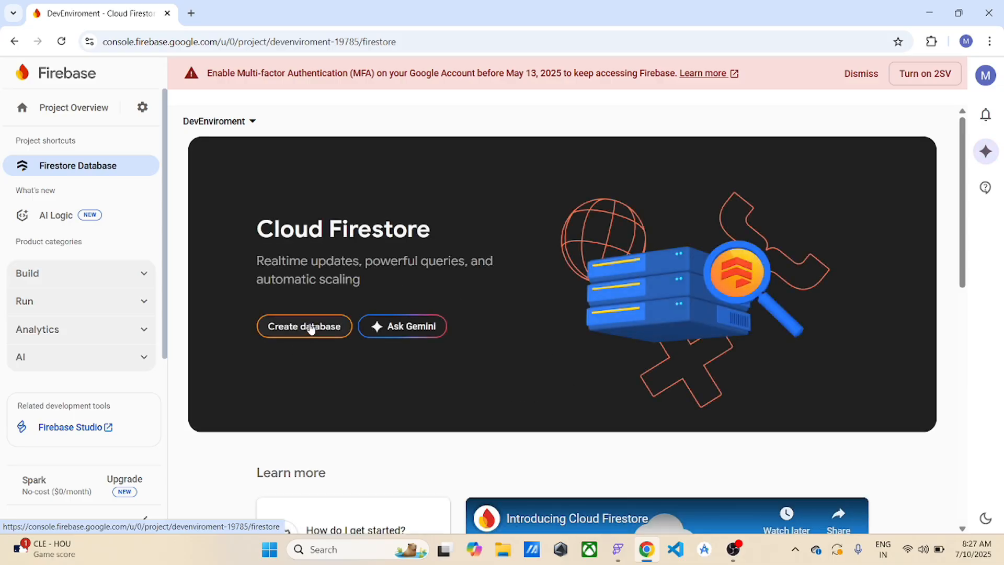
{"action": "left_click", "coordinate": [310, 328]}
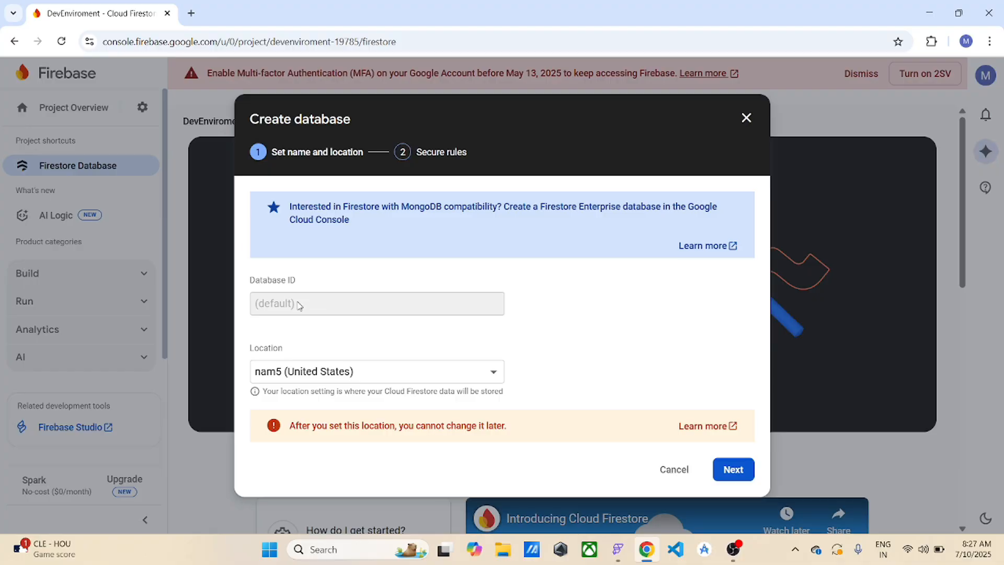
{"action": "left_click", "coordinate": [339, 372]}
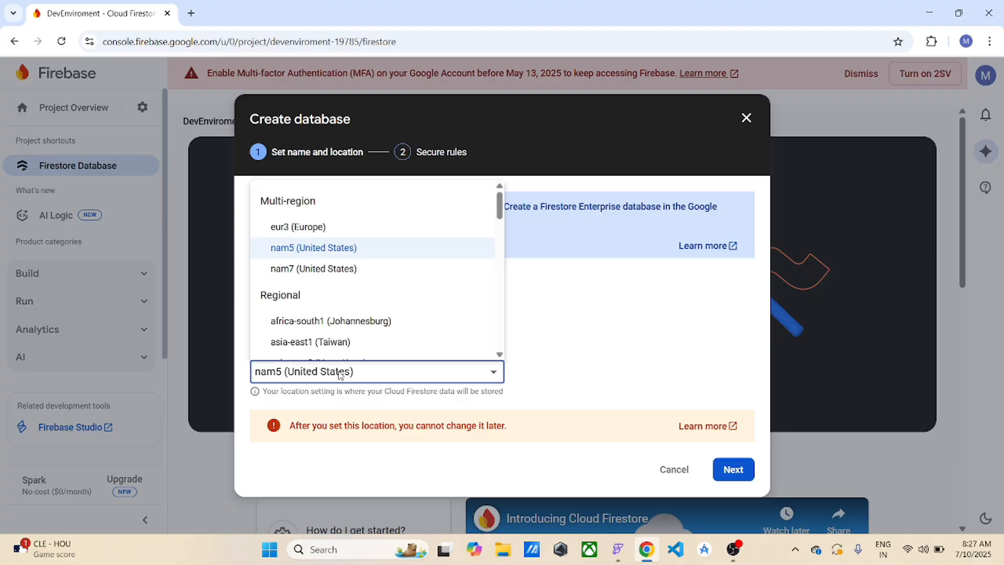
{"action": "key", "text": "m"}
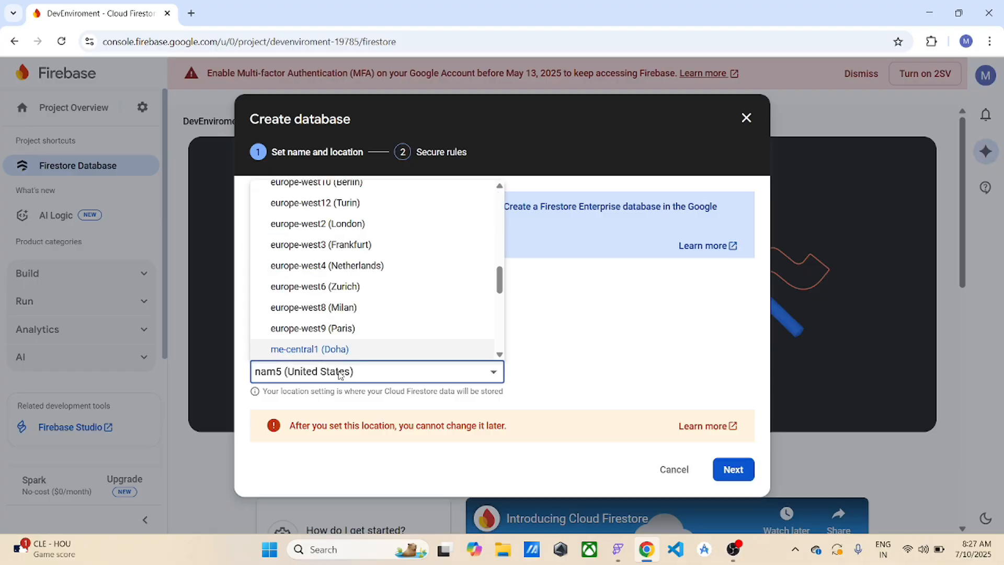
{"action": "scroll", "coordinate": [339, 275], "scroll_direction": "up", "scroll_amount": 10}
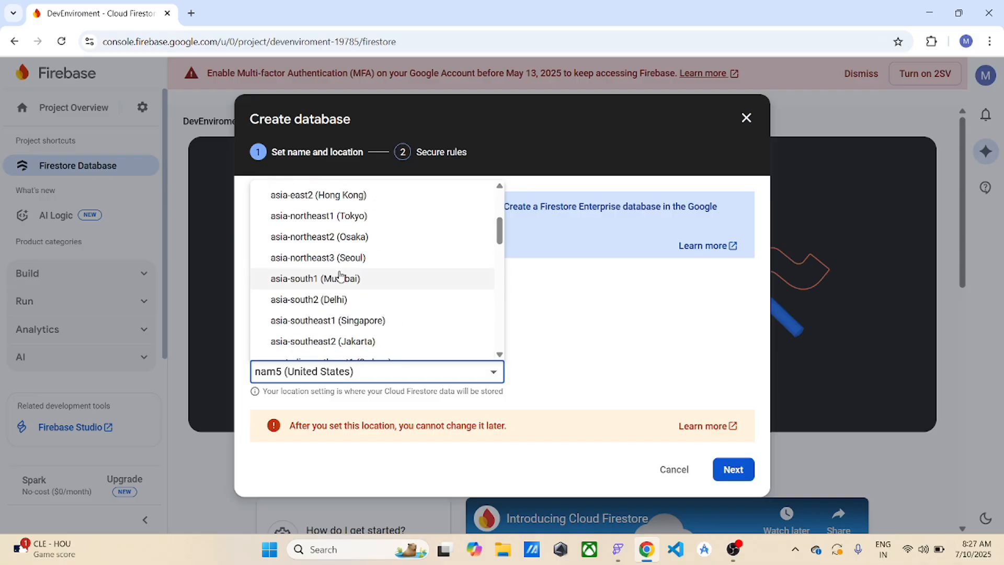
{"action": "scroll", "coordinate": [332, 316], "scroll_direction": "down", "scroll_amount": 1}
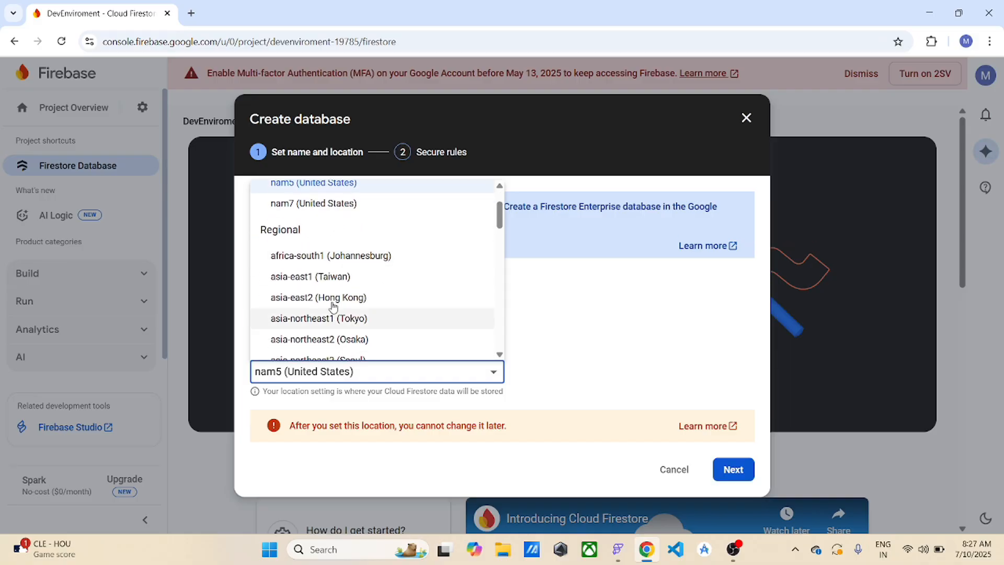
{"action": "scroll", "coordinate": [329, 307], "scroll_direction": "down", "scroll_amount": 1}
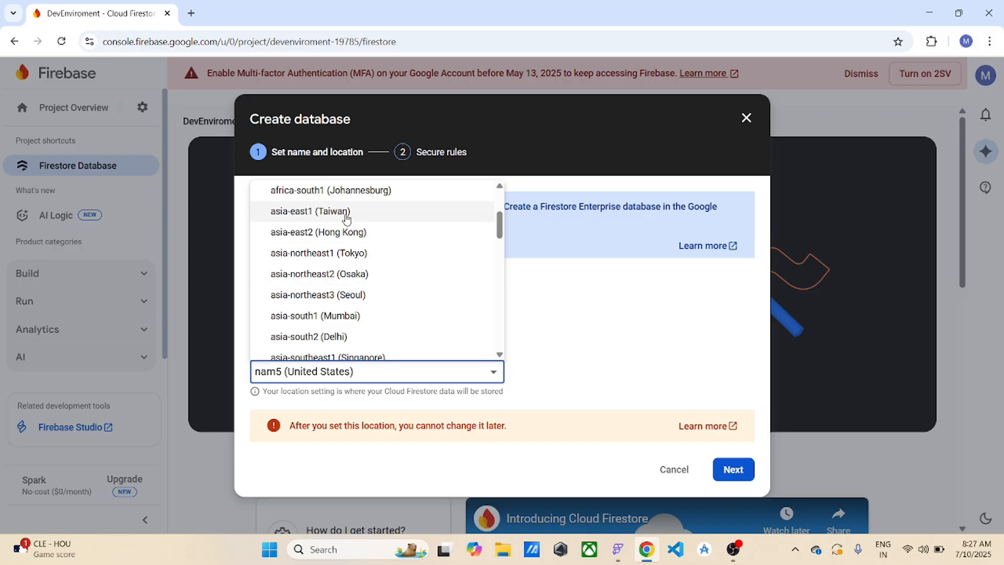
{"action": "left_click", "coordinate": [330, 317]}
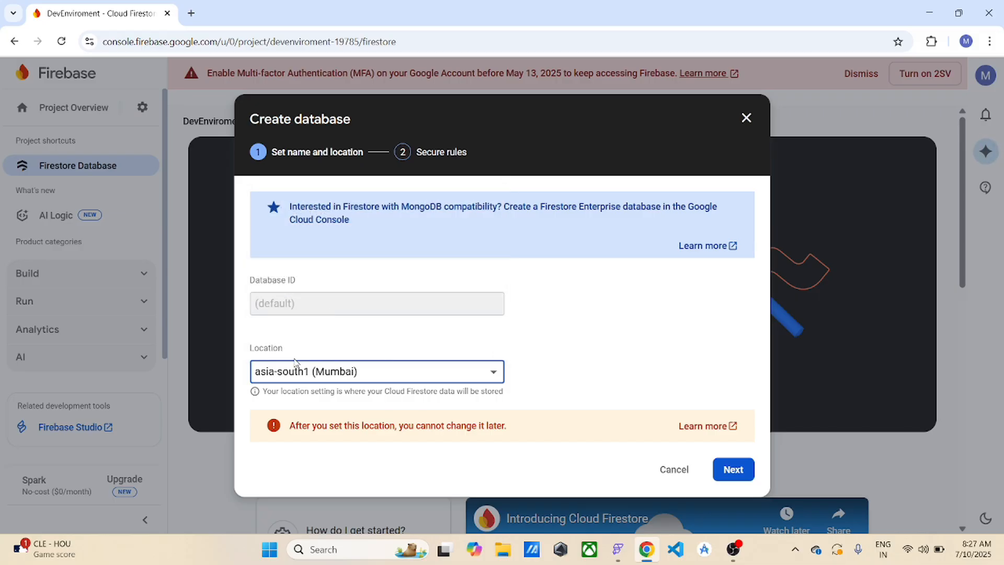
{"action": "left_click", "coordinate": [731, 470]}
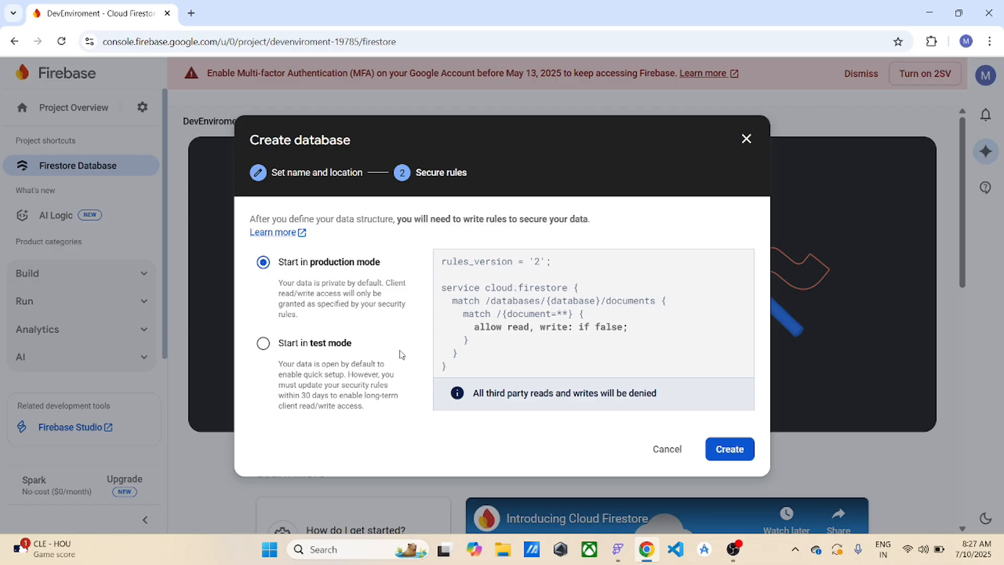
- Set the security rules to start in test mode, create the Firestore database and view its data area
{"action": "left_click", "coordinate": [264, 345]}
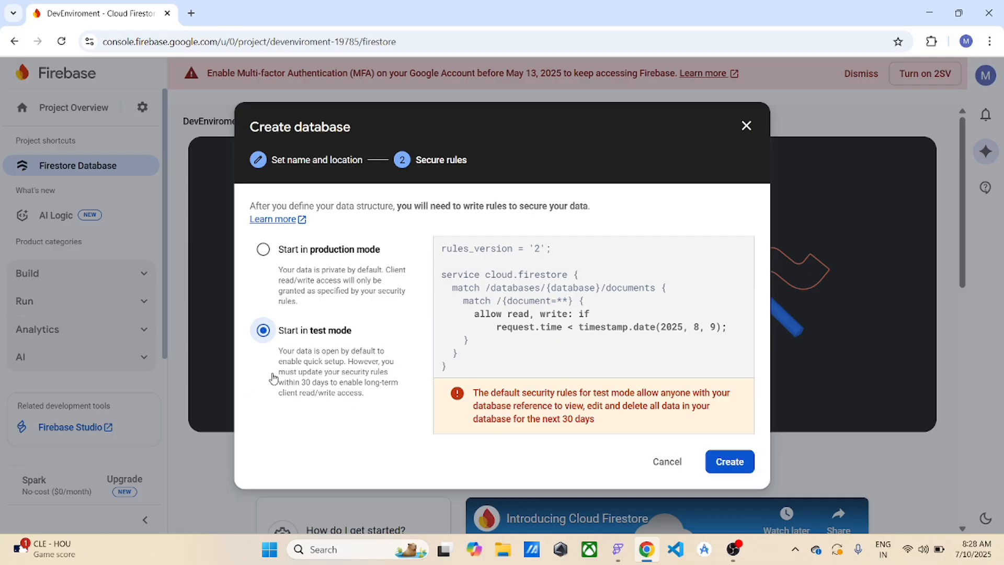
{"action": "left_click", "coordinate": [724, 463]}
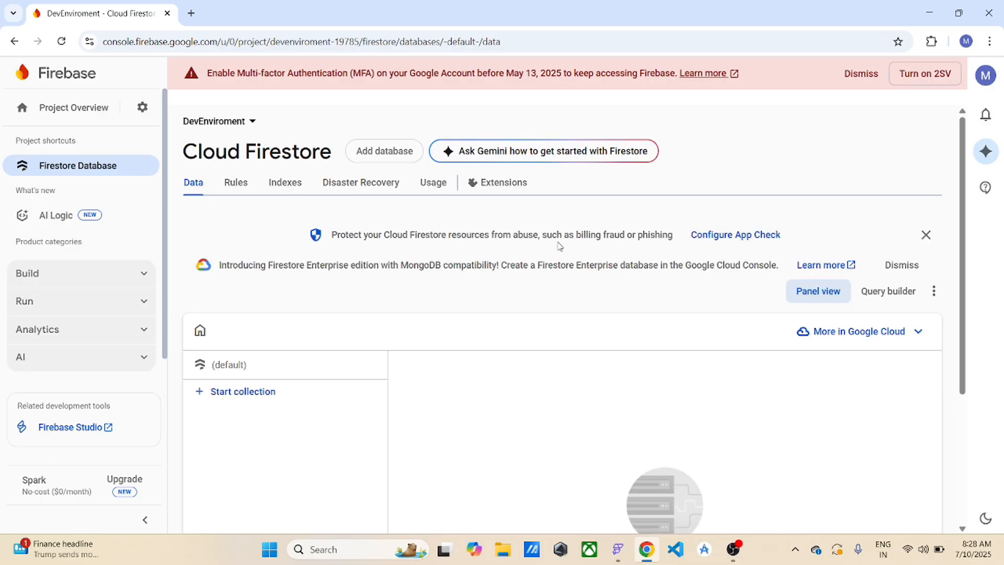
{"action": "scroll", "coordinate": [311, 324], "scroll_direction": "down", "scroll_amount": 3}
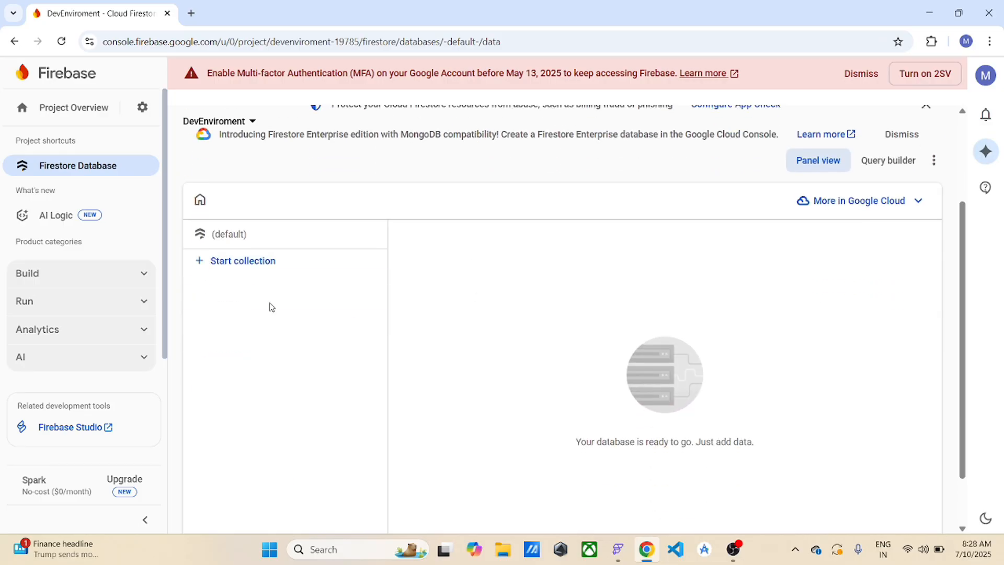
{"action": "scroll", "coordinate": [291, 308], "scroll_direction": "up", "scroll_amount": 3}
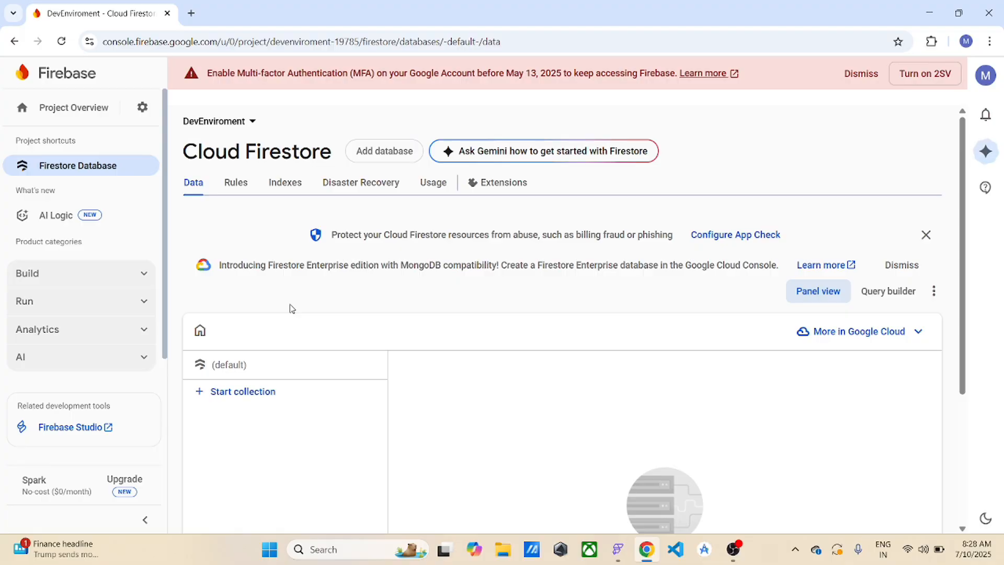
{"action": "scroll", "coordinate": [291, 308], "scroll_direction": "down", "scroll_amount": 1}
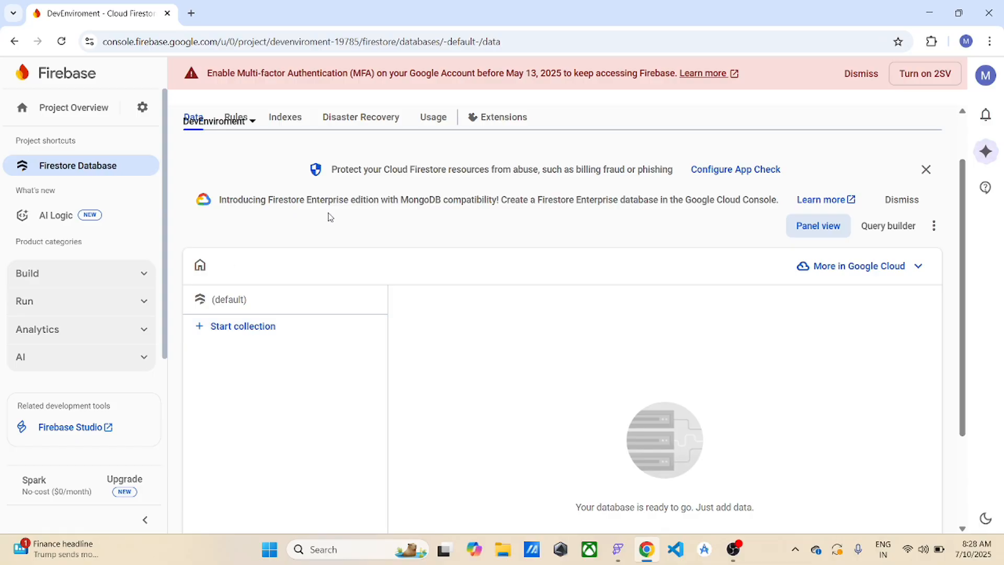
{"action": "left_click", "coordinate": [234, 328]}
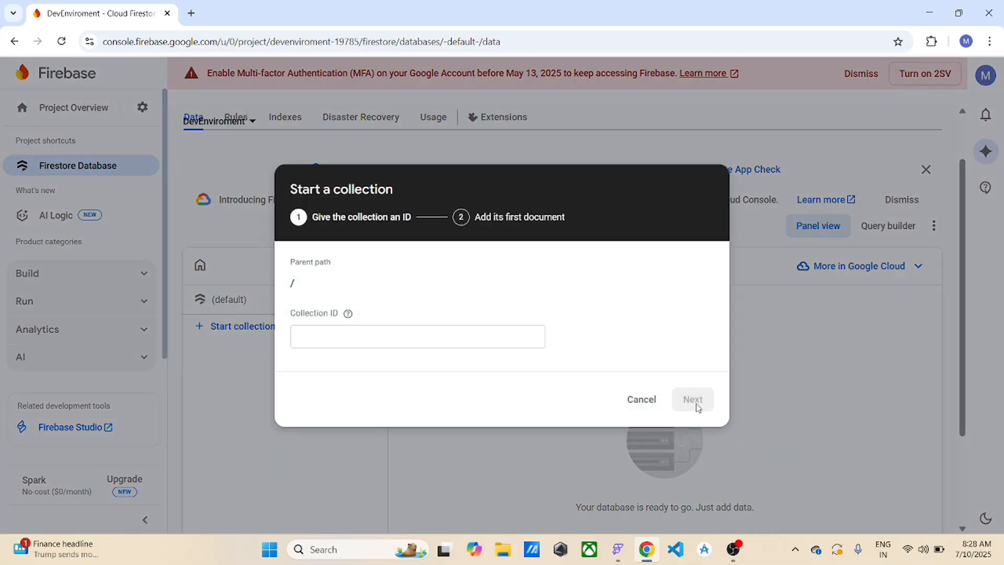
{"action": "left_click", "coordinate": [642, 398]}
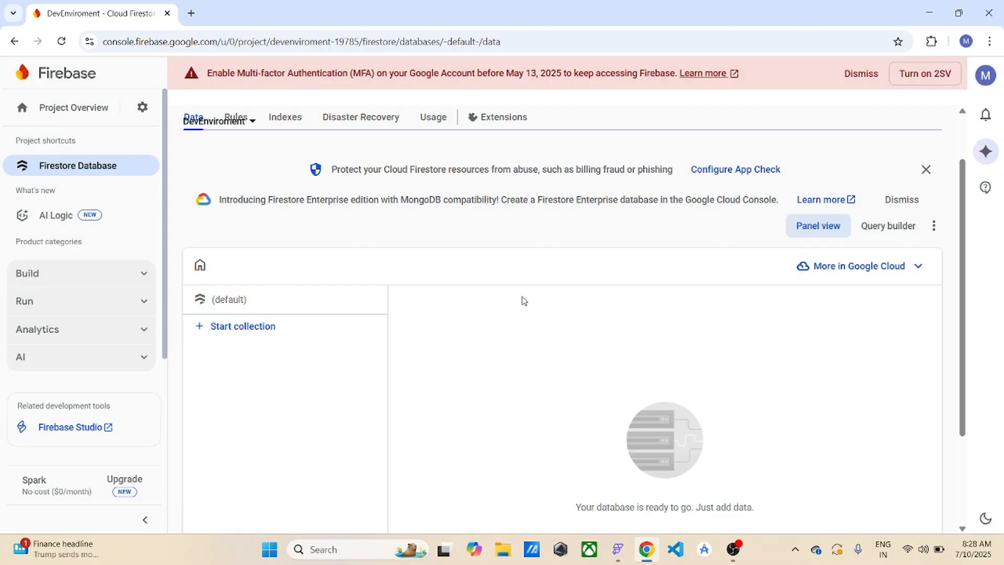
{"action": "scroll", "coordinate": [268, 360], "scroll_direction": "down", "scroll_amount": 1}
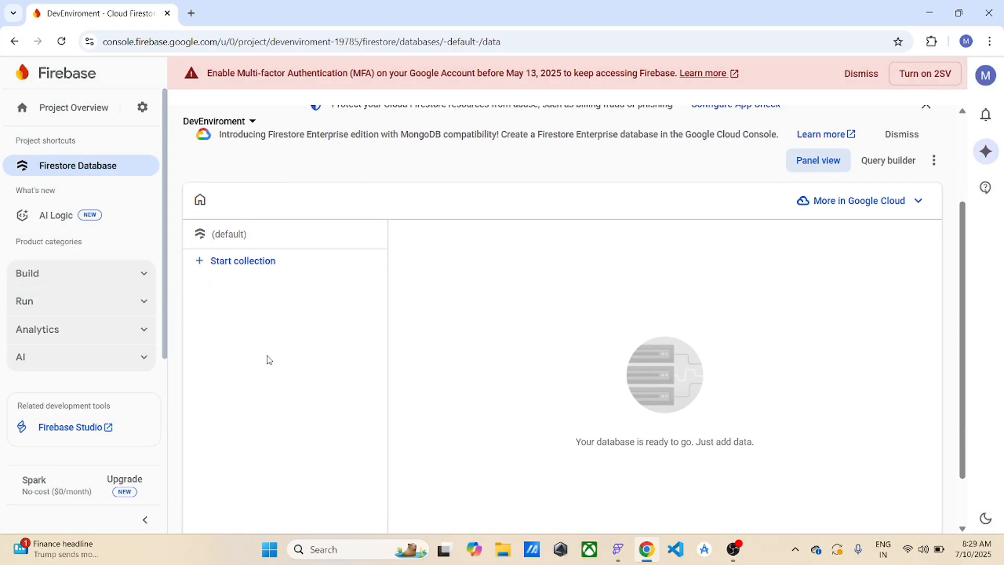
- Open the Storage page of the DevEnviroment project and examine its billing plan requirement
{"action": "left_click", "coordinate": [100, 273]}
{"action": "scroll", "coordinate": [75, 377], "scroll_direction": "down", "scroll_amount": 1}
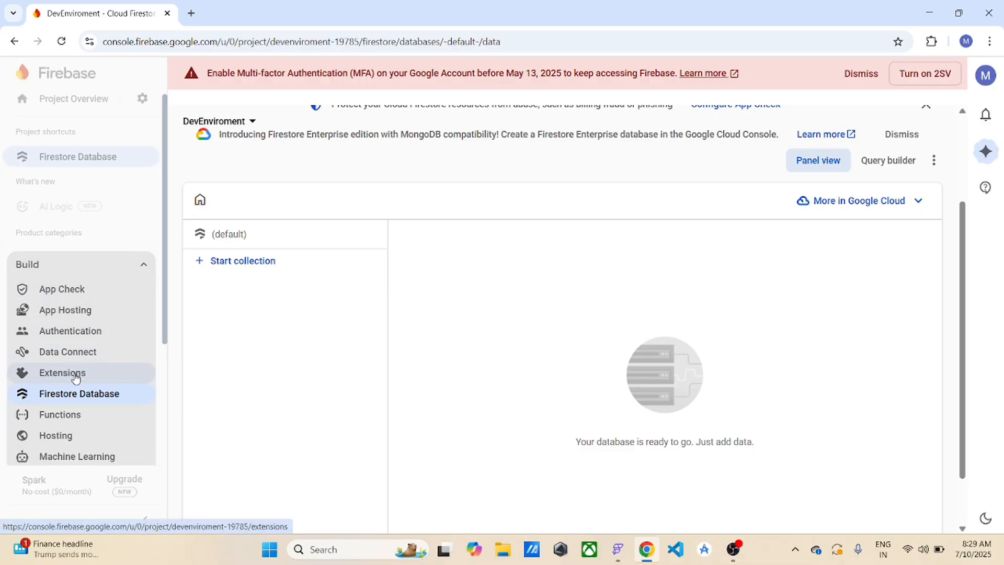
{"action": "scroll", "coordinate": [84, 374], "scroll_direction": "down", "scroll_amount": 1}
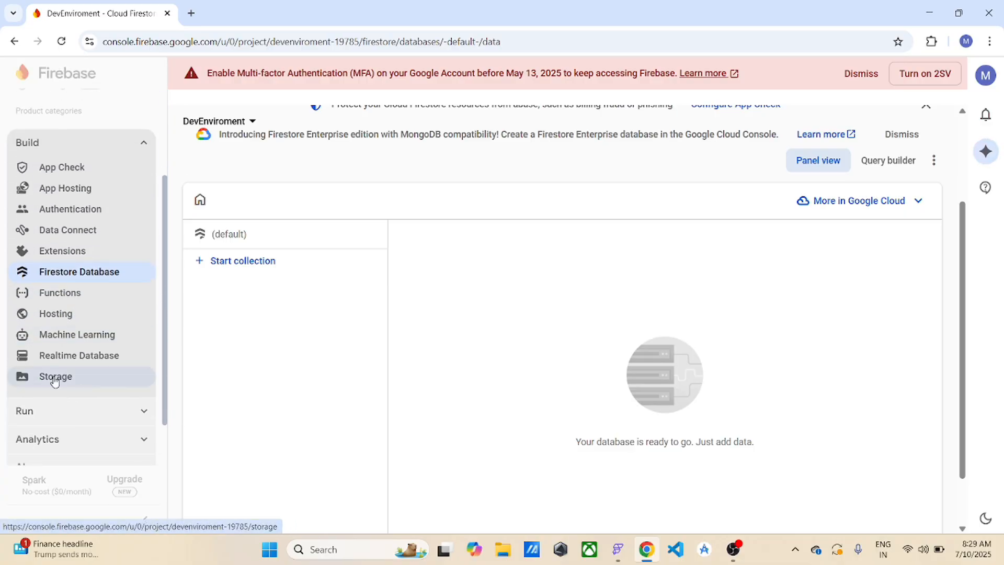
{"action": "left_click", "coordinate": [55, 377]}
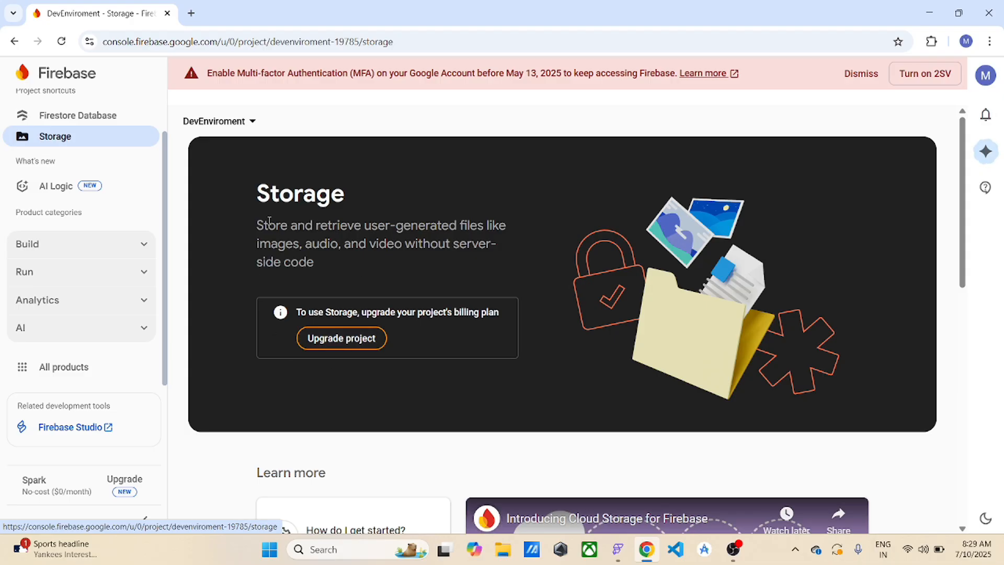
{"action": "scroll", "coordinate": [280, 301], "scroll_direction": "down", "scroll_amount": 3}
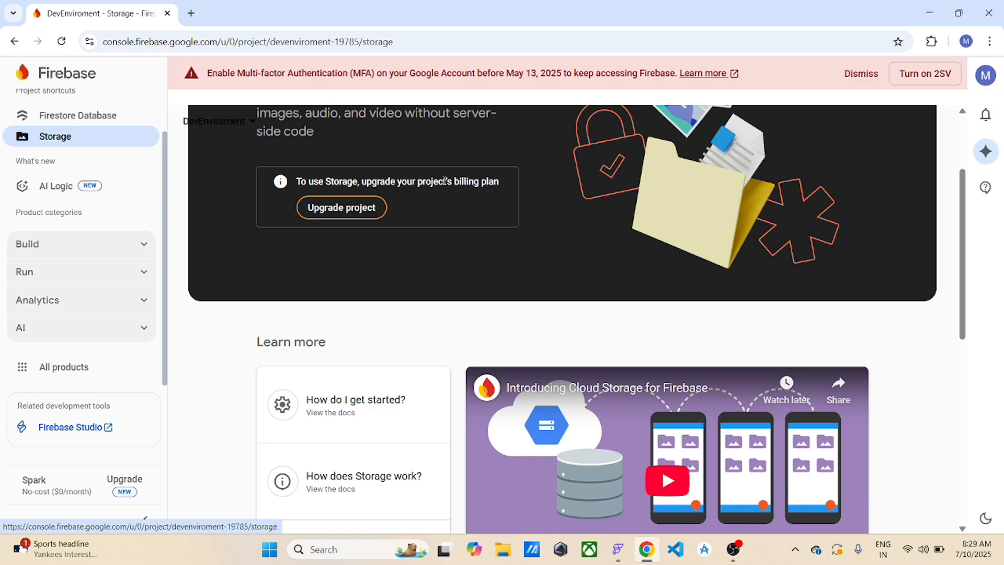
{"action": "scroll", "coordinate": [485, 267], "scroll_direction": "up", "scroll_amount": 3}
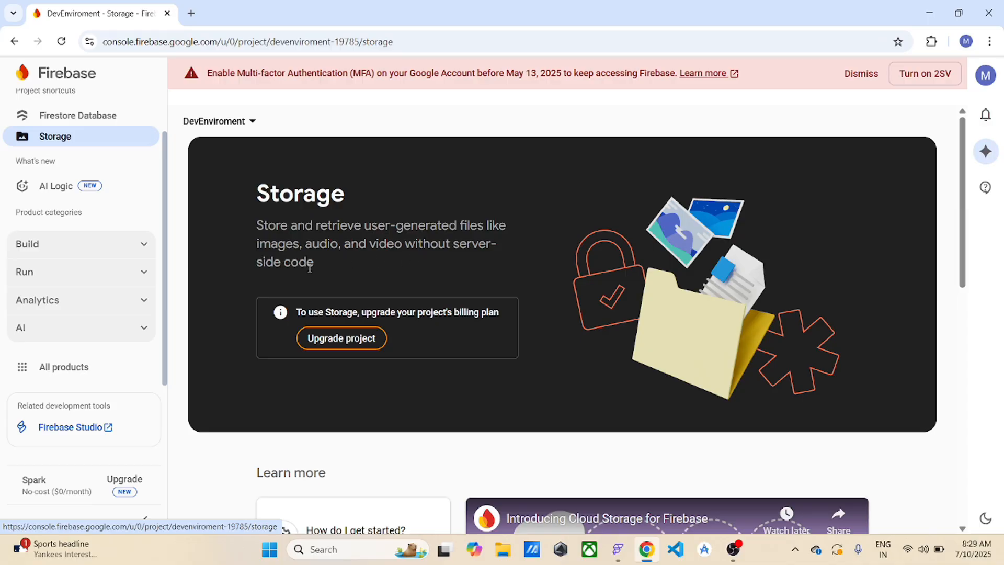
- Open the Authentication page of the project and look through its introduction and learning resources
{"action": "left_click", "coordinate": [60, 243]}
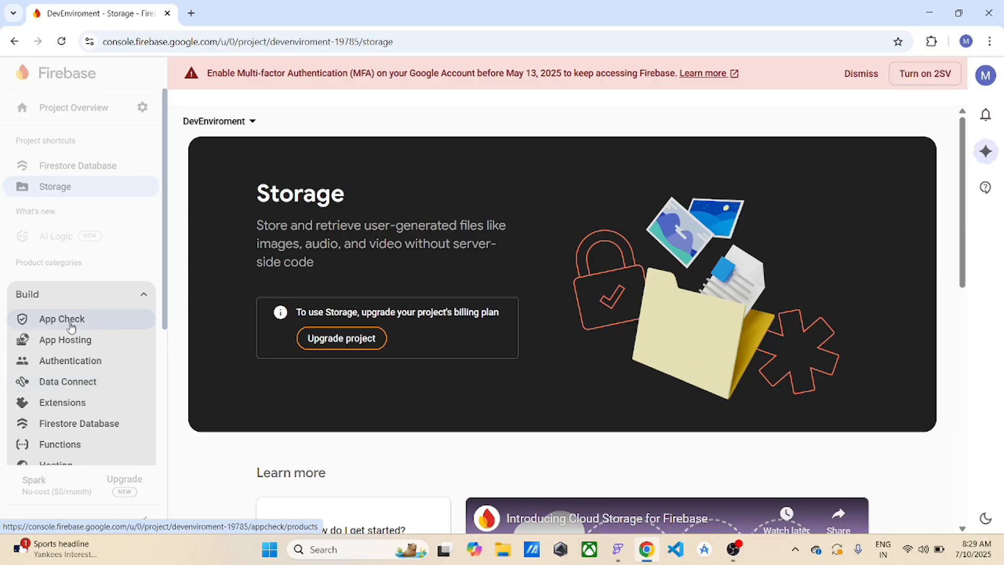
{"action": "left_click", "coordinate": [70, 361]}
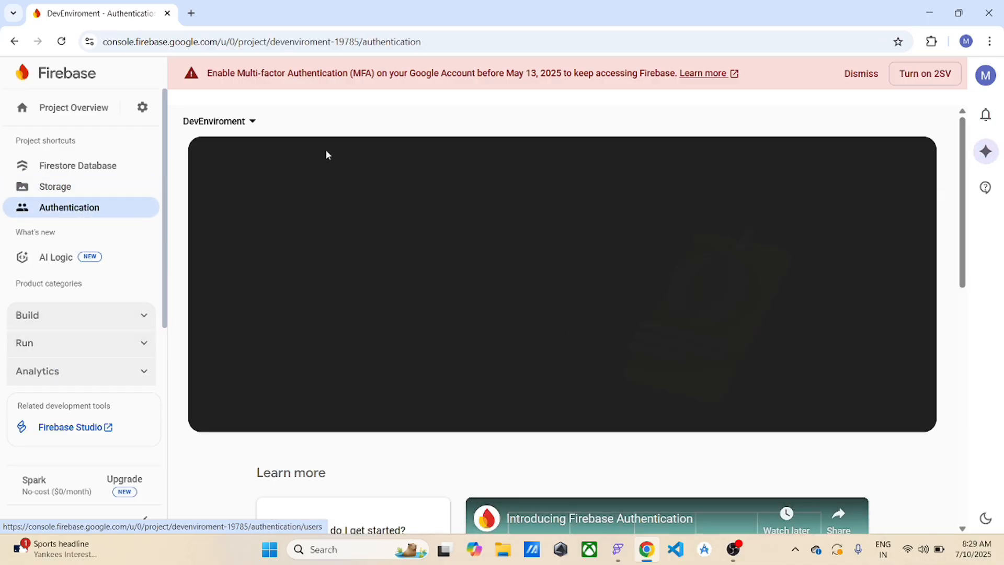
{"action": "scroll", "coordinate": [370, 289], "scroll_direction": "down", "scroll_amount": 7}
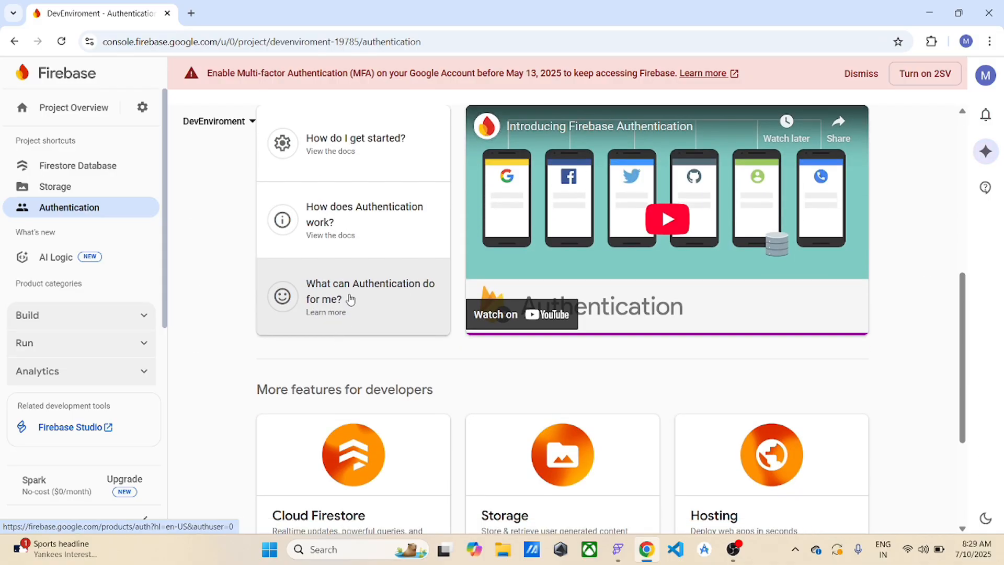
{"action": "scroll", "coordinate": [351, 299], "scroll_direction": "up", "scroll_amount": 7}
{"action": "scroll", "coordinate": [348, 293], "scroll_direction": "up", "scroll_amount": 1}
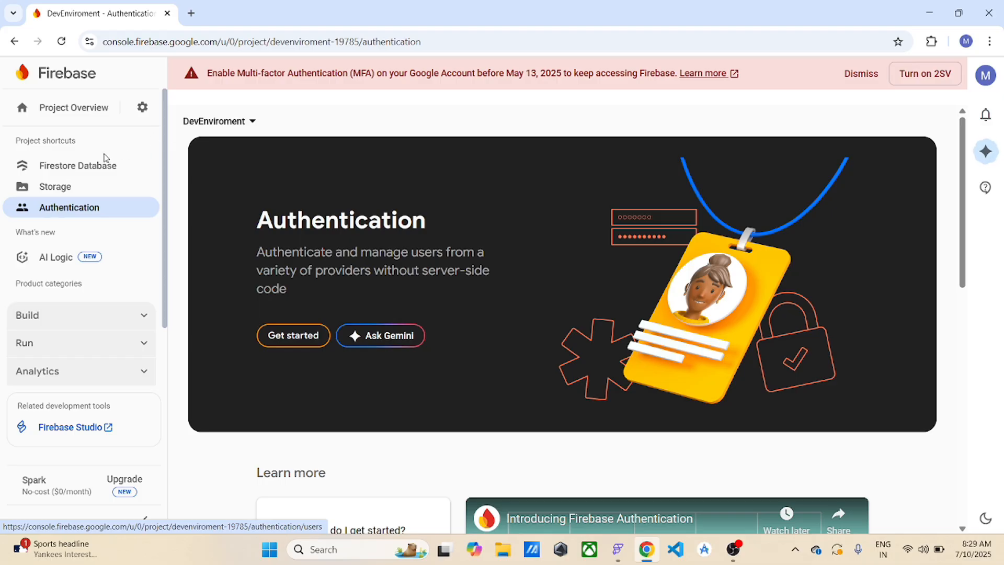
- Open the general project settings of DevEnviroment and copy the project ID
{"action": "left_click", "coordinate": [90, 165]}
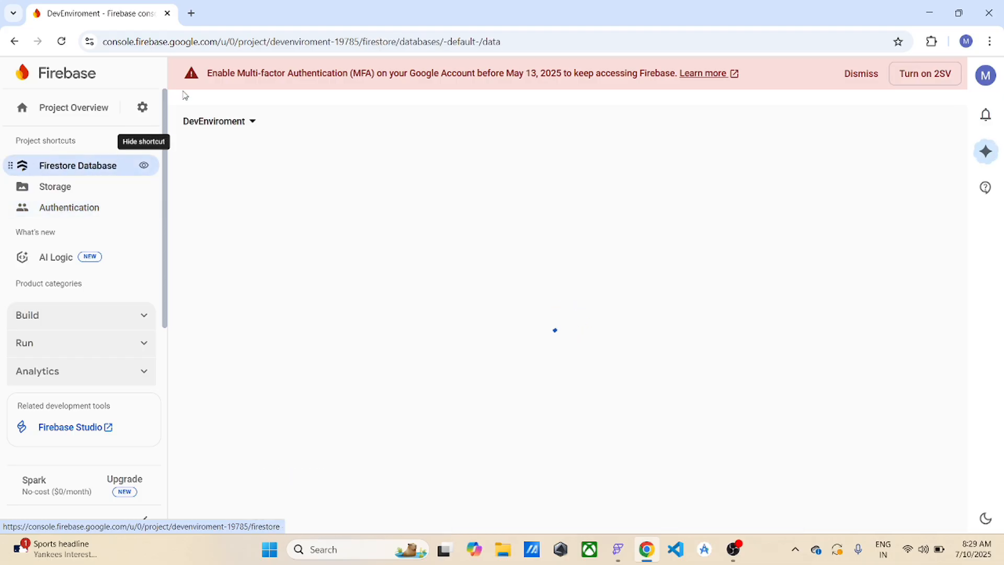
{"action": "left_click", "coordinate": [140, 107]}
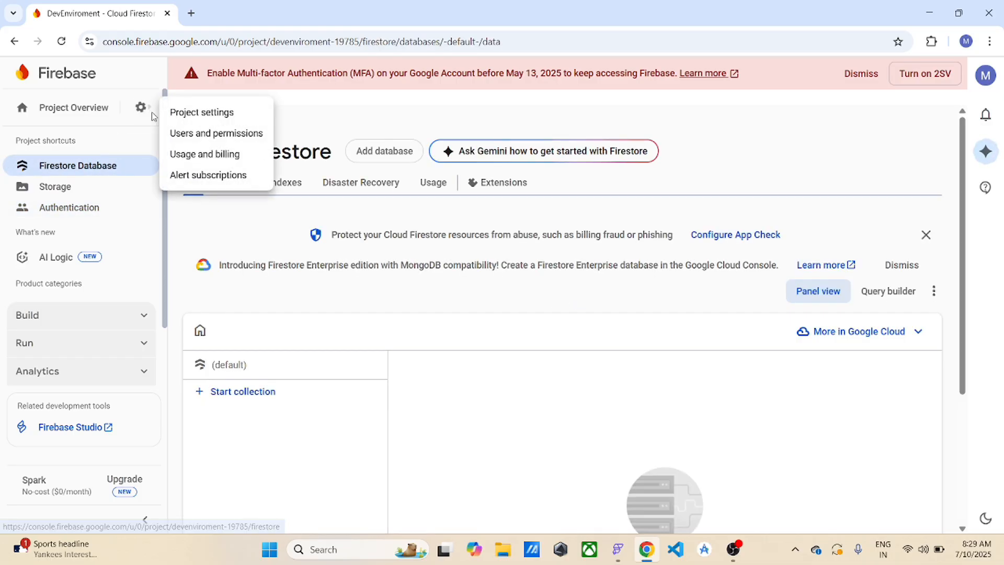
{"action": "left_click", "coordinate": [207, 115]}
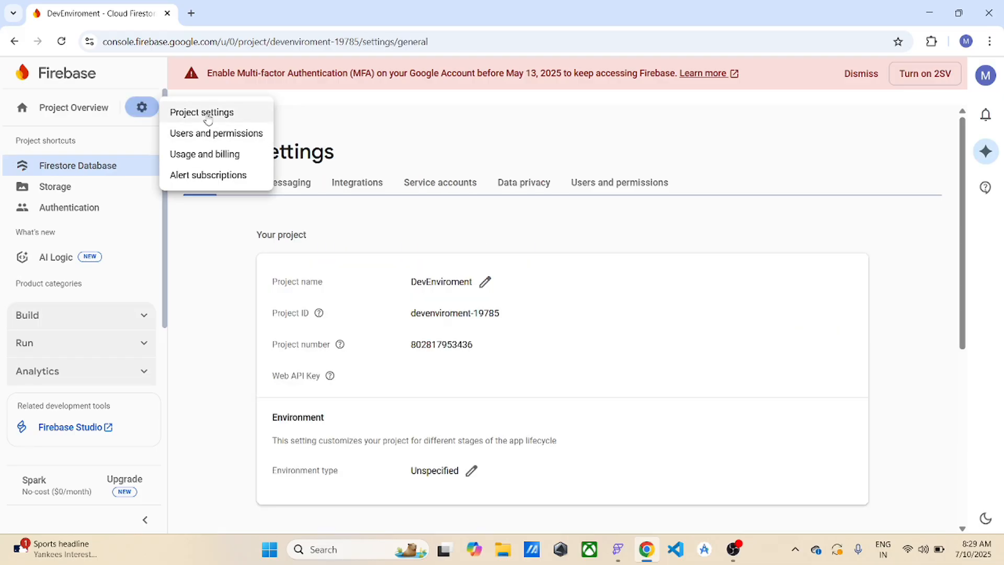
{"action": "left_click_drag", "start_coordinate": [413, 313], "coordinate": [500, 318]}
{"action": "key", "text": "ctrl+c"}
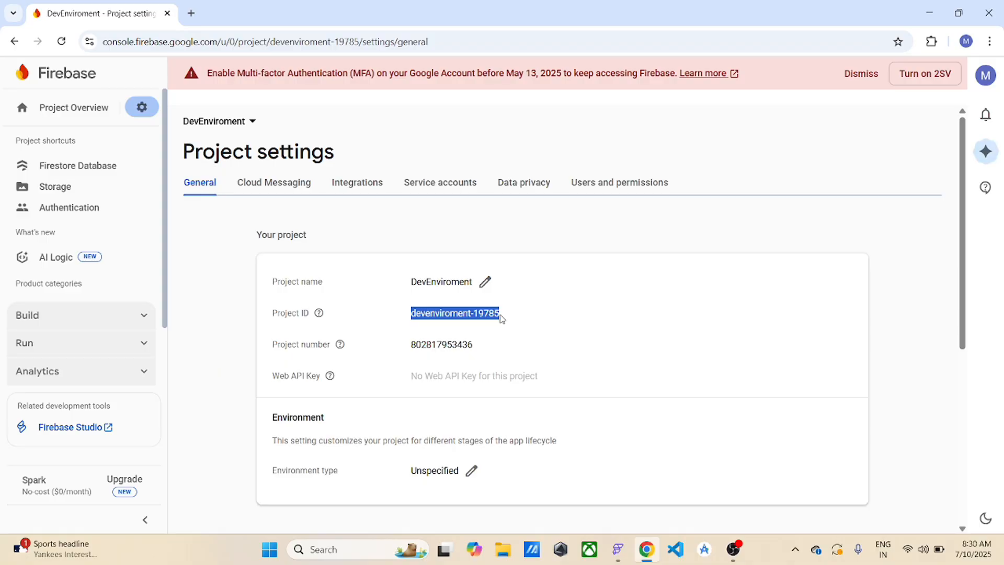
- Switch to FlutterFlow and open the Firebase settings of the Roomie app
{"action": "left_click", "coordinate": [617, 549]}
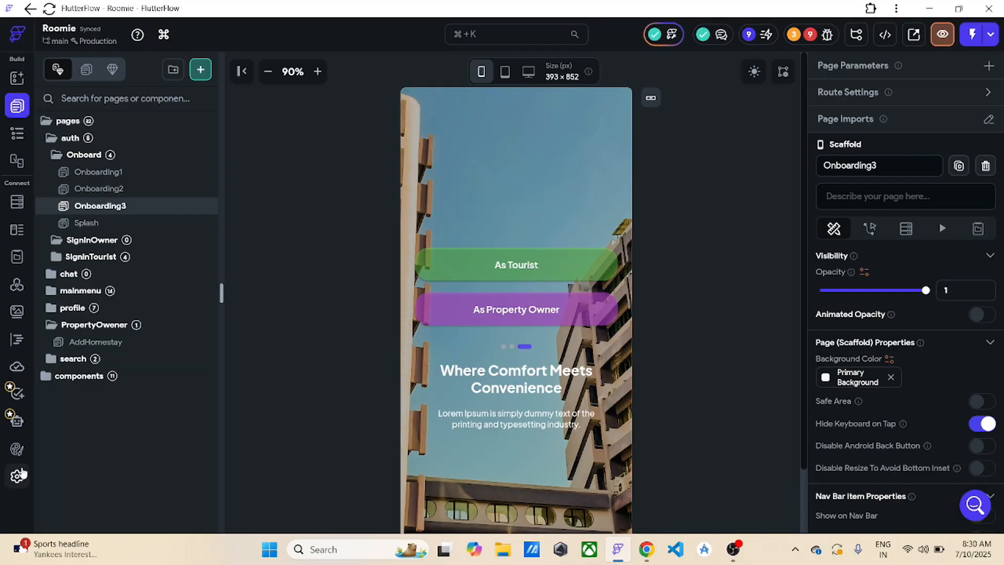
{"action": "left_click", "coordinate": [18, 477]}
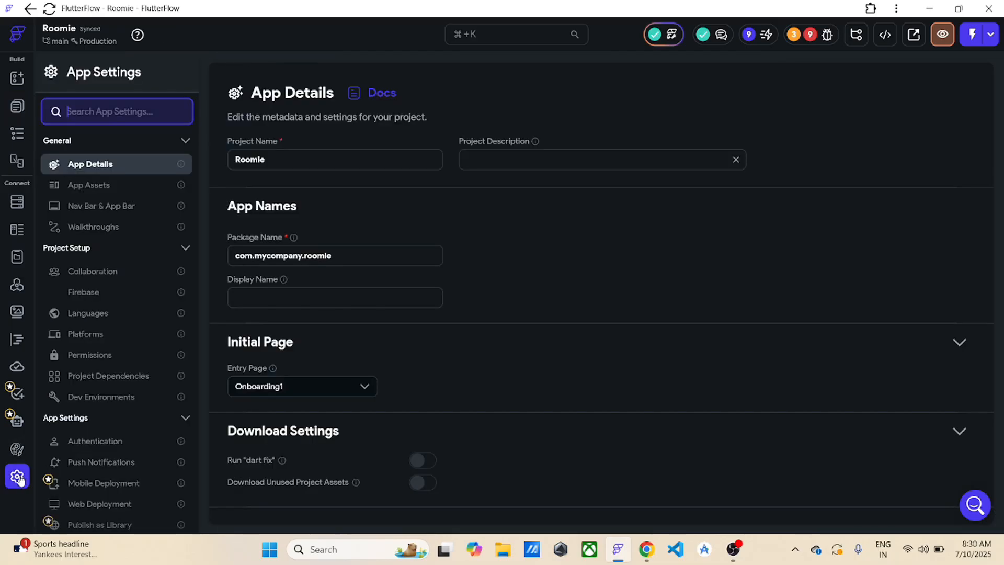
{"action": "left_click", "coordinate": [90, 290]}
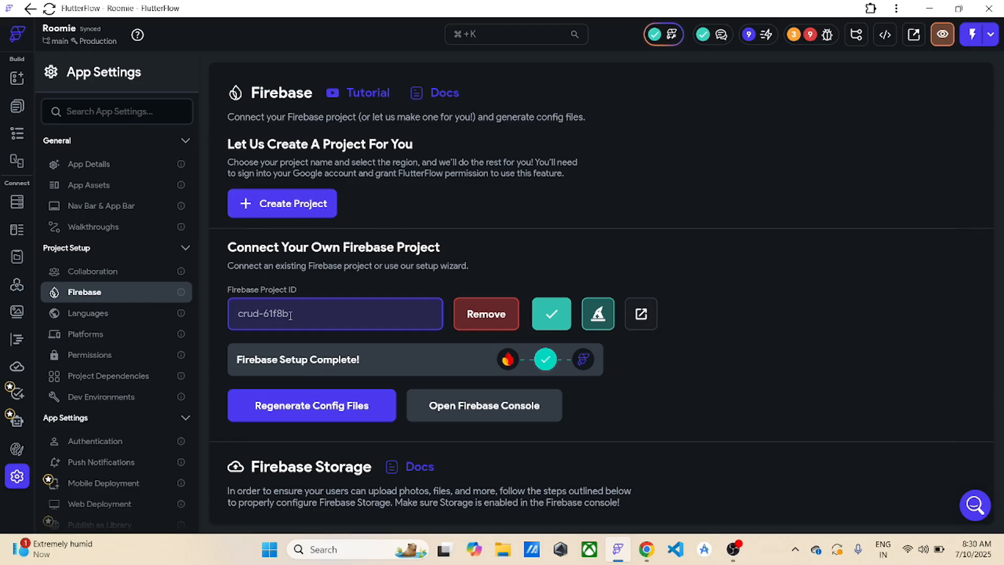
- Remove the connected Firebase project crud-61f8b and replace the Firebase project ID with devenviroment-19785
{"action": "left_click_drag", "start_coordinate": [301, 304], "coordinate": [209, 320]}
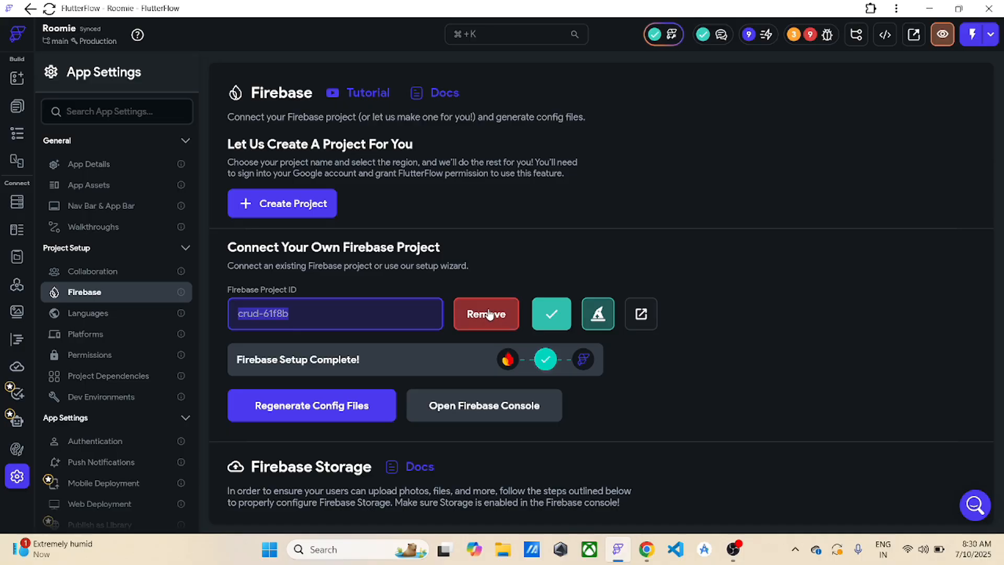
{"action": "left_click", "coordinate": [500, 266]}
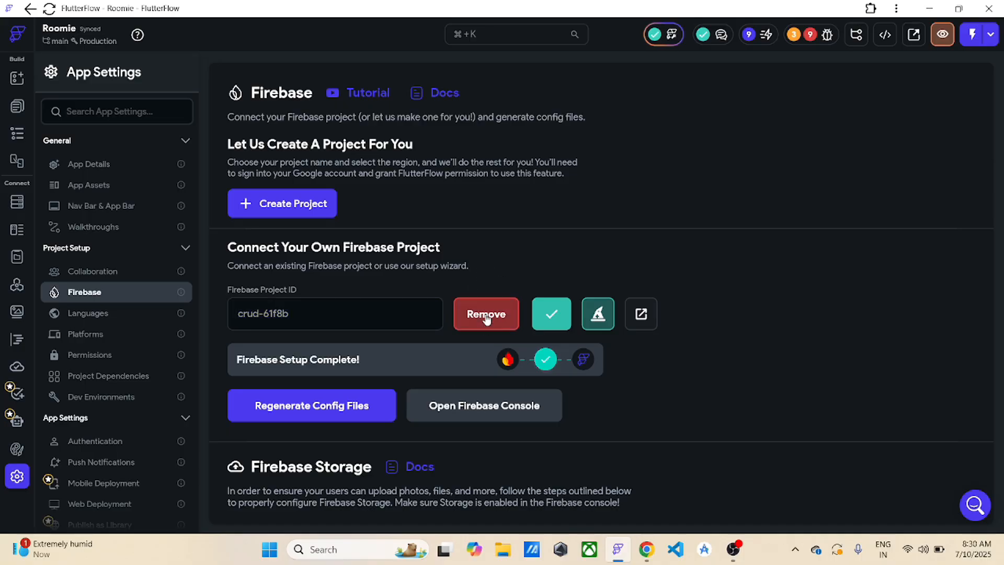
{"action": "left_click", "coordinate": [486, 317]}
{"action": "triple_click", "coordinate": [314, 314]}
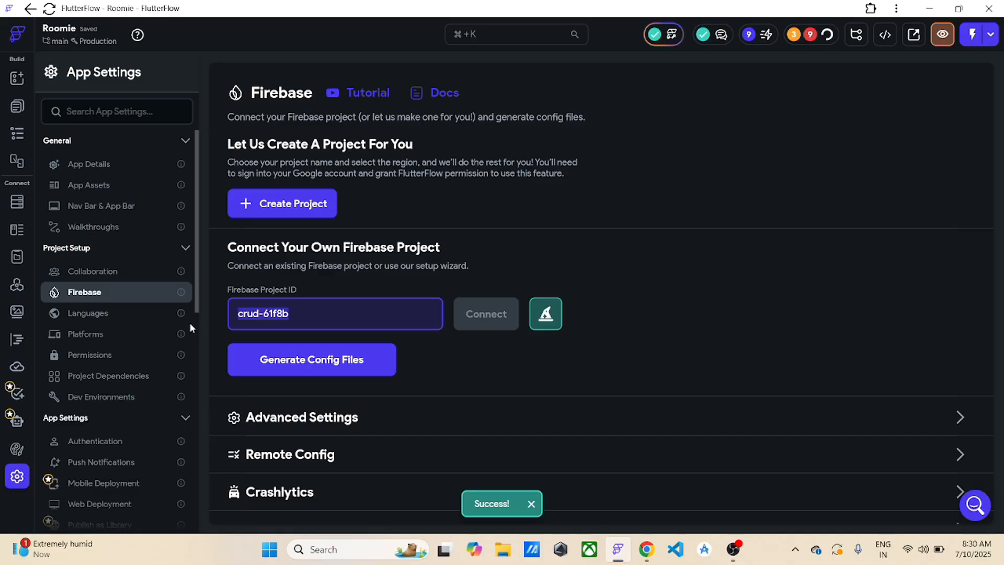
{"action": "key", "text": "ctrl+v"}
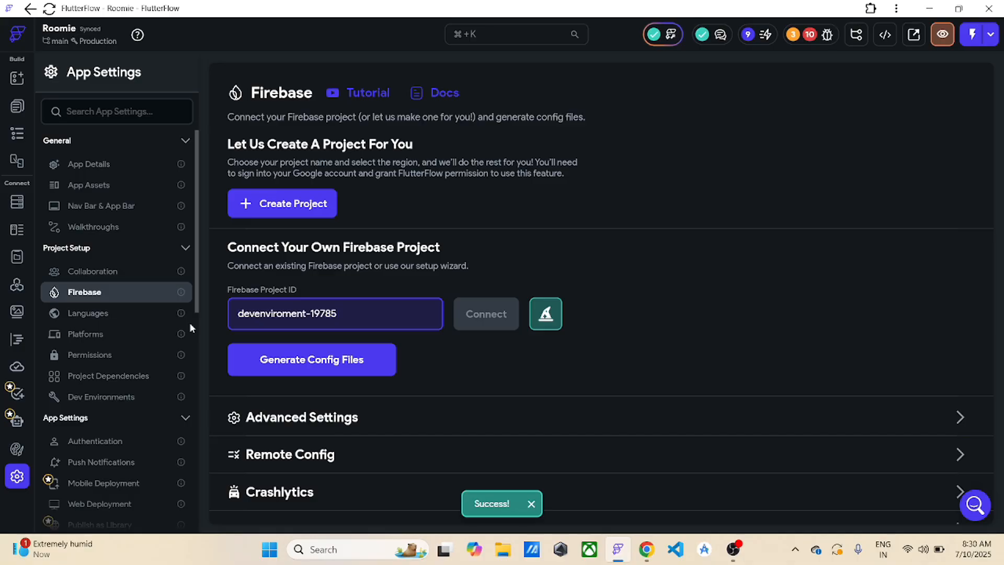
- Try to connect the app to the new Firebase project and copy the FlutterFlow e-mail address that needs Editor access
{"action": "left_click", "coordinate": [488, 313]}
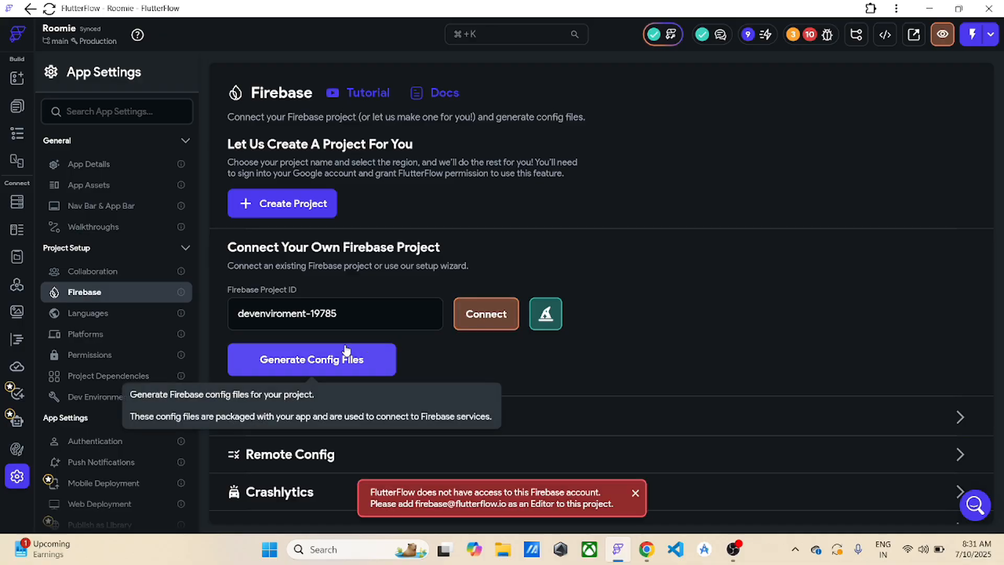
{"action": "scroll", "coordinate": [547, 416], "scroll_direction": "down", "scroll_amount": 1}
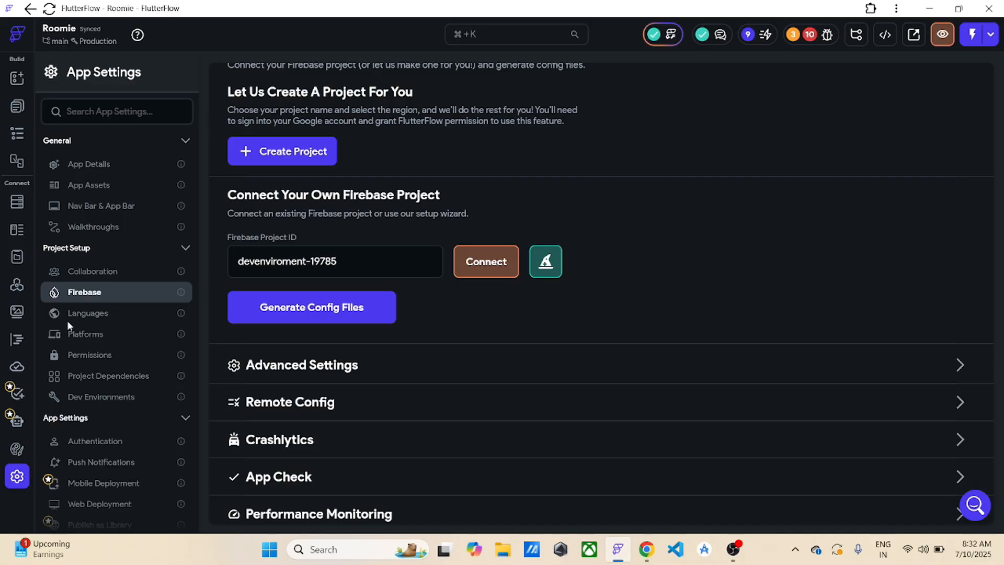
{"action": "left_click", "coordinate": [503, 264]}
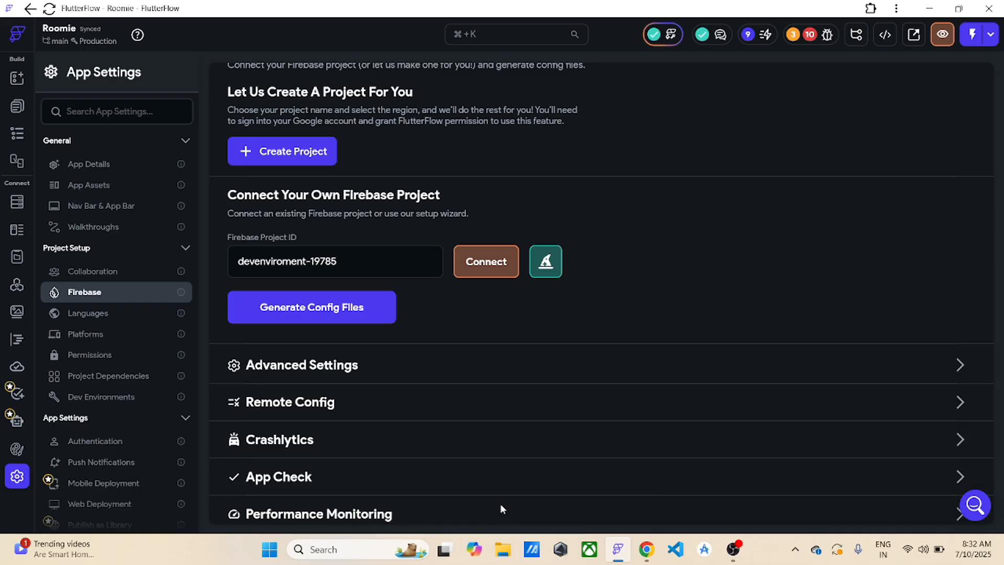
{"action": "left_click", "coordinate": [485, 262]}
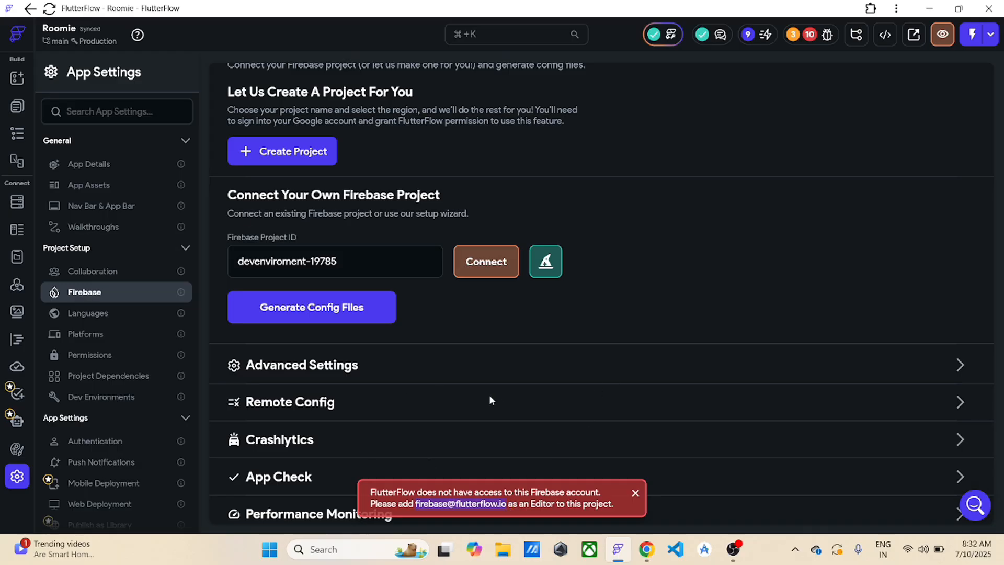
- Switch to the Firebase console and open the users and permissions of the DevEnviroment project
{"action": "left_click", "coordinate": [647, 549]}
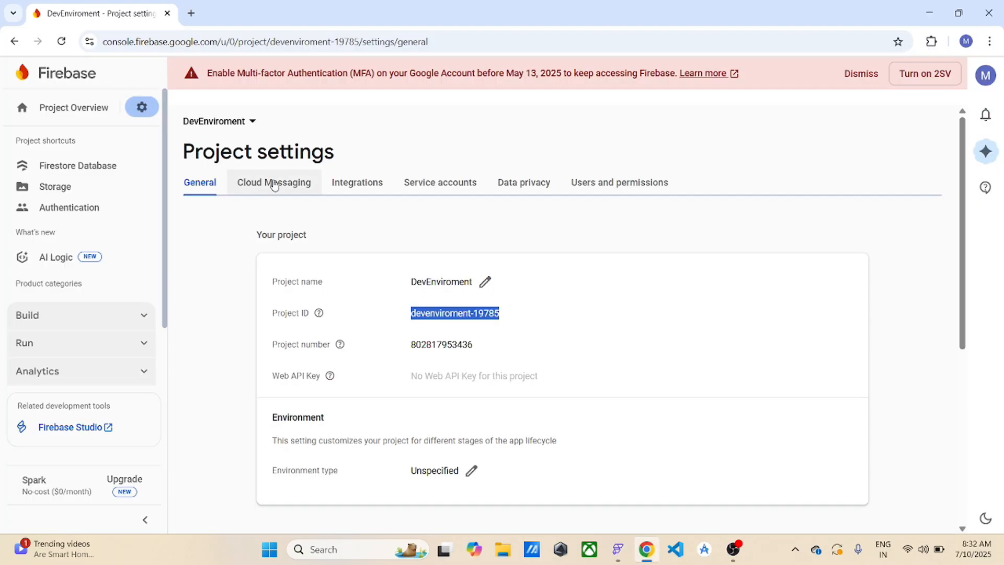
{"action": "left_click", "coordinate": [138, 109]}
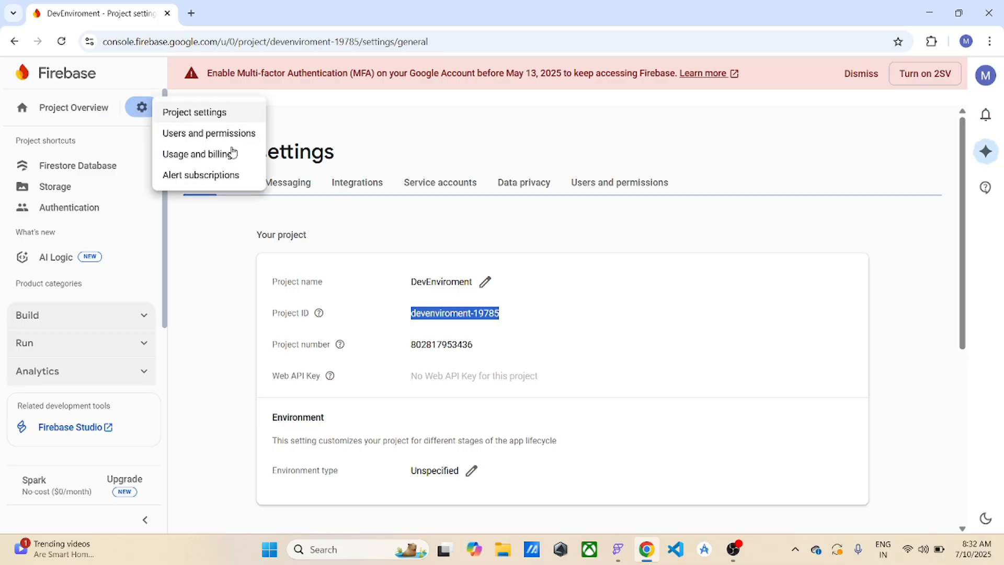
{"action": "left_click", "coordinate": [219, 133]}
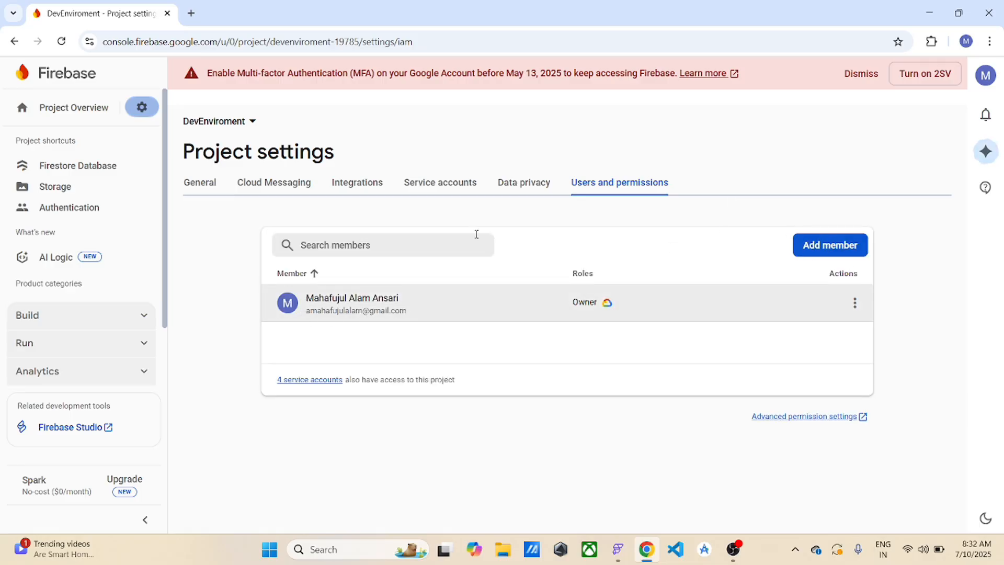
- Add the copied FlutterFlow e-mail address as a project member with the Editor role
{"action": "left_click", "coordinate": [818, 246]}
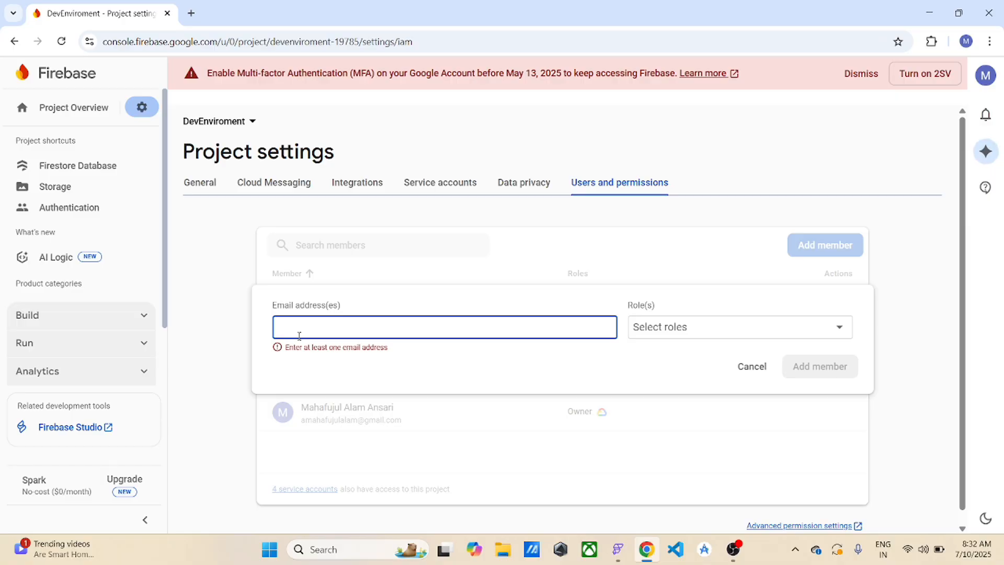
{"action": "key", "text": "ctrl+v"}
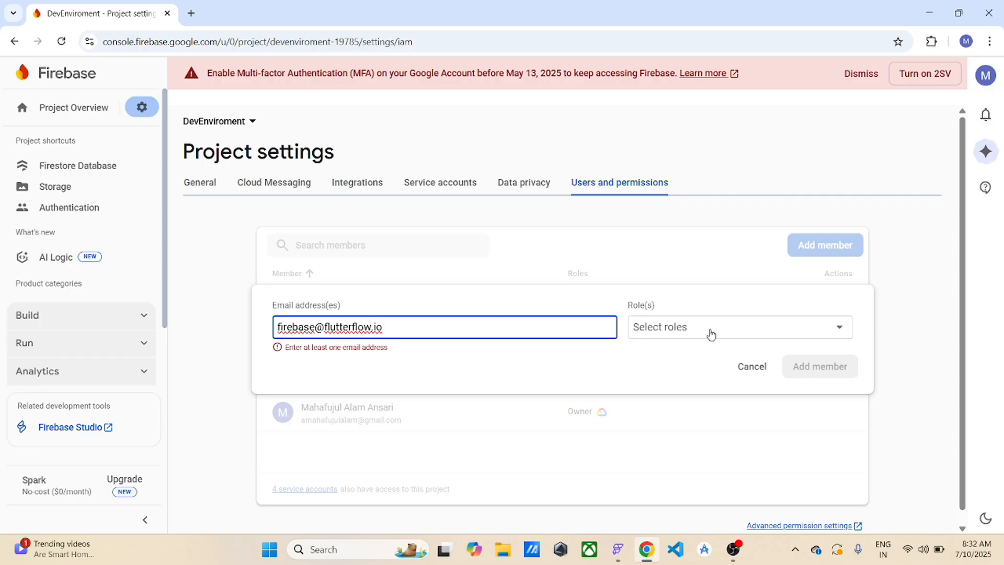
{"action": "left_click", "coordinate": [696, 331]}
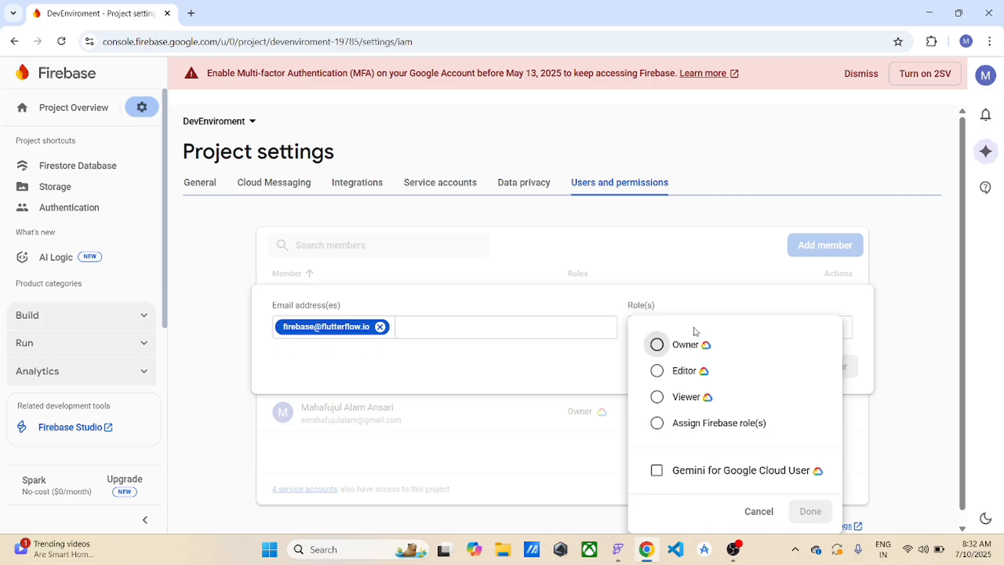
{"action": "left_click", "coordinate": [679, 369]}
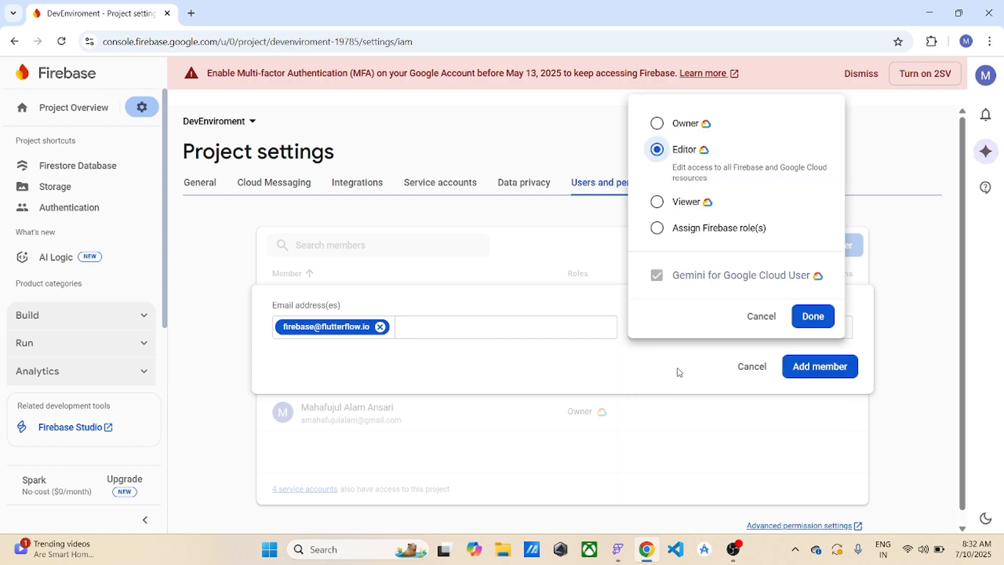
{"action": "left_click", "coordinate": [817, 320]}
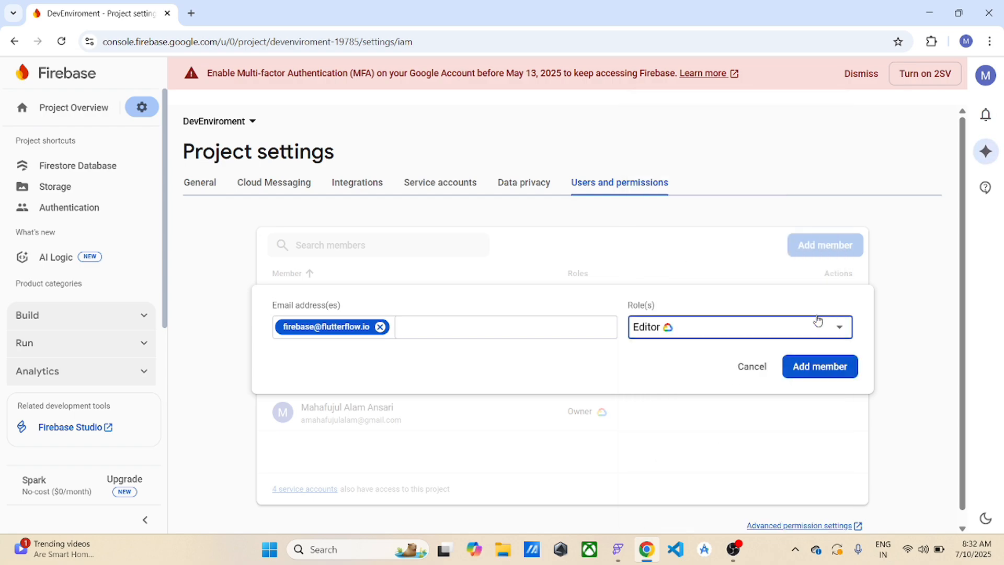
{"action": "left_click", "coordinate": [819, 368]}
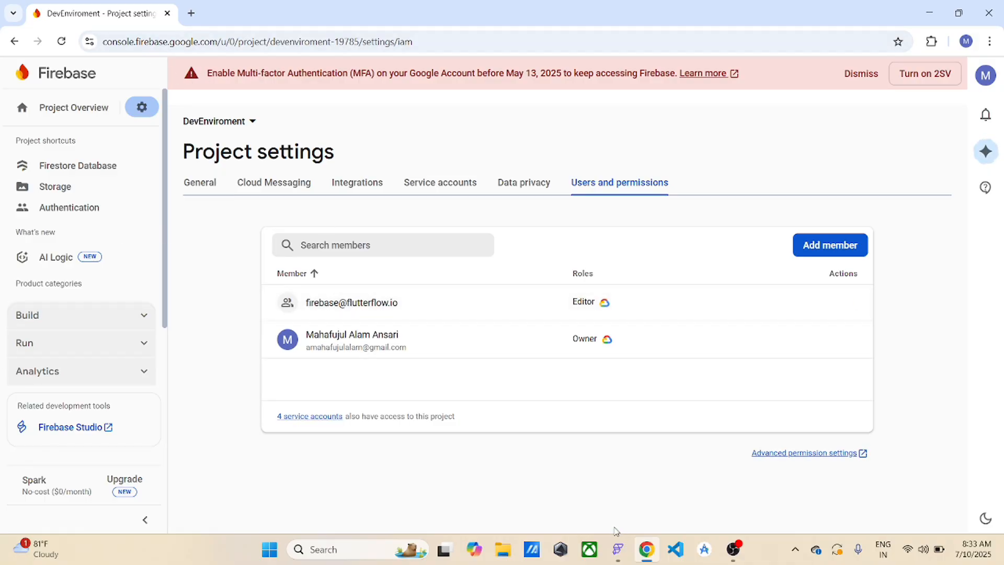
- Switch back to FlutterFlow and connect the Roomie app to the Firebase project devenviroment-19785
{"action": "left_click", "coordinate": [617, 548]}
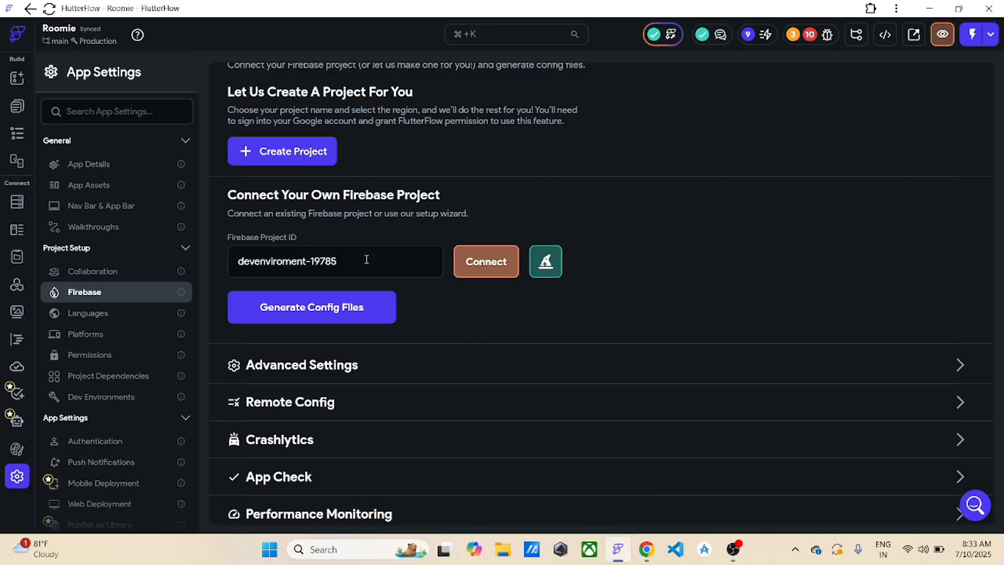
{"action": "left_click", "coordinate": [485, 265]}
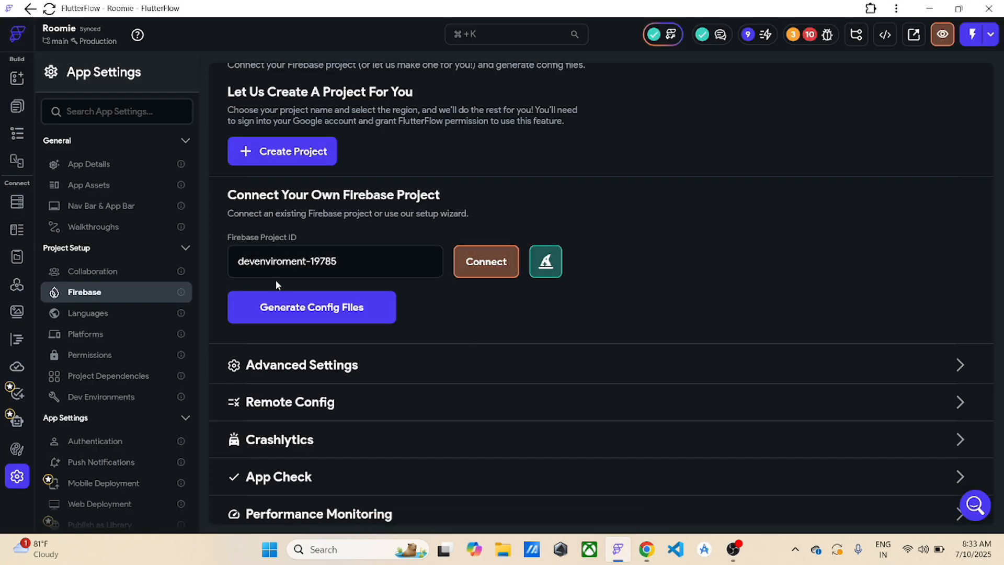
{"action": "left_click", "coordinate": [486, 264]}
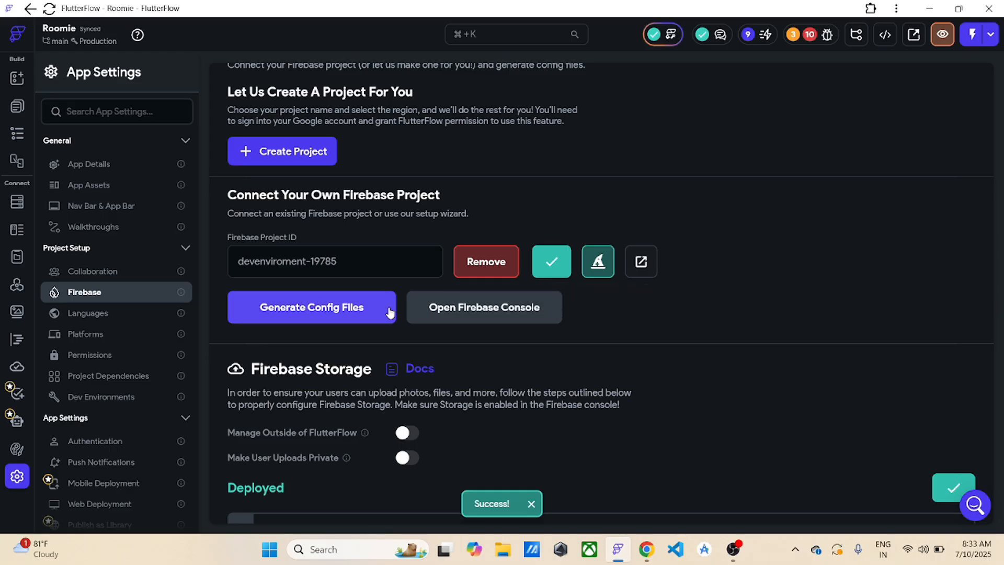
- Generate the Firebase config files for the package com.mycompany.roomie with the project nickname Roomie
{"action": "left_click", "coordinate": [319, 314]}
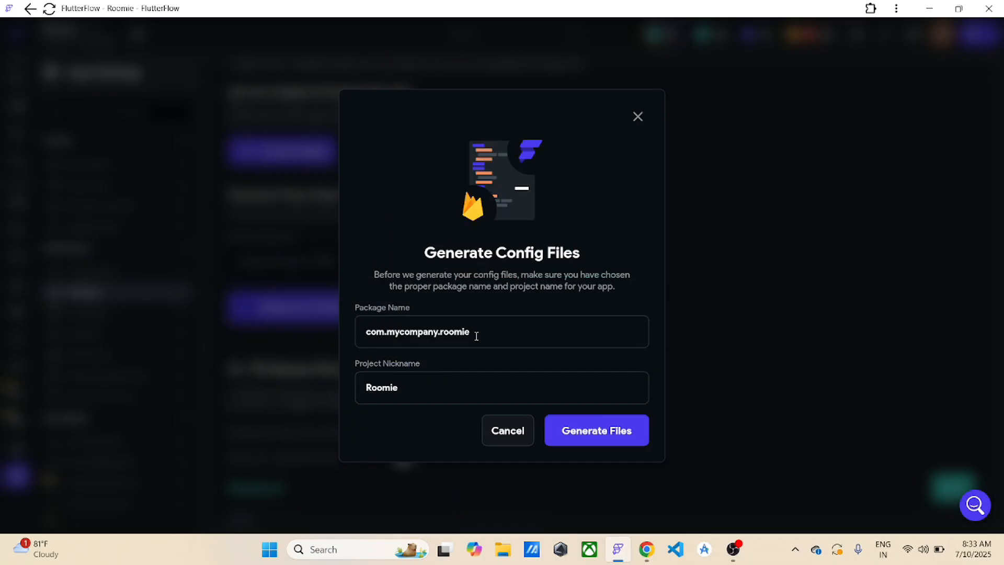
{"action": "left_click_drag", "start_coordinate": [449, 334], "coordinate": [366, 335]}
{"action": "left_click", "coordinate": [497, 331]}
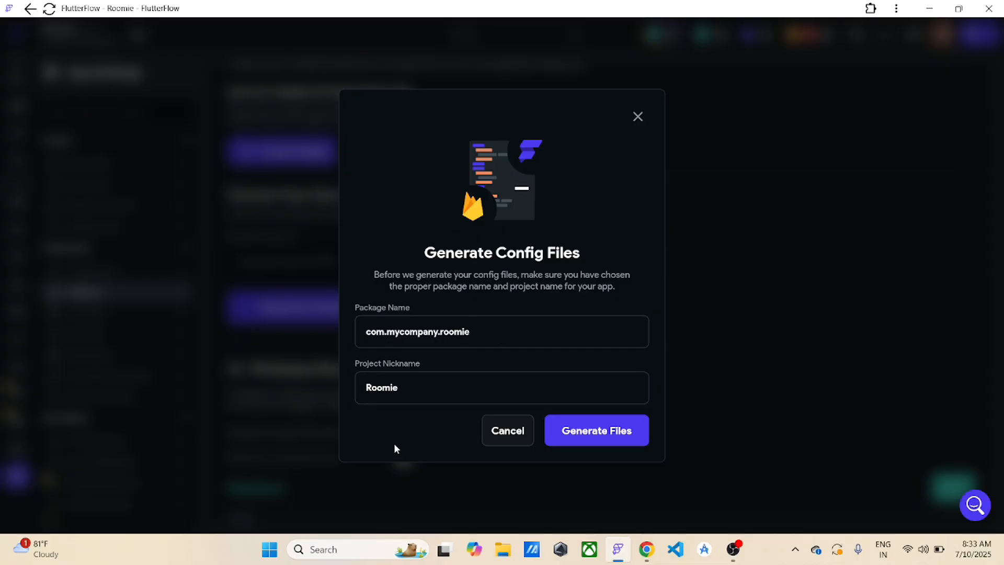
{"action": "left_click", "coordinate": [592, 435]}
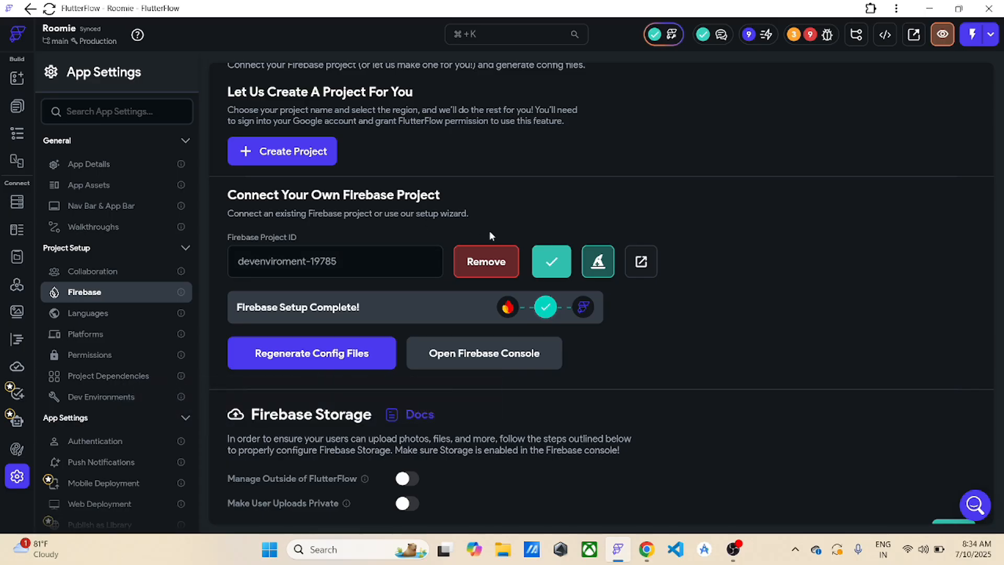
{"action": "scroll", "coordinate": [535, 369], "scroll_direction": "down", "scroll_amount": 2}
{"action": "scroll", "coordinate": [428, 348], "scroll_direction": "up", "scroll_amount": 3}
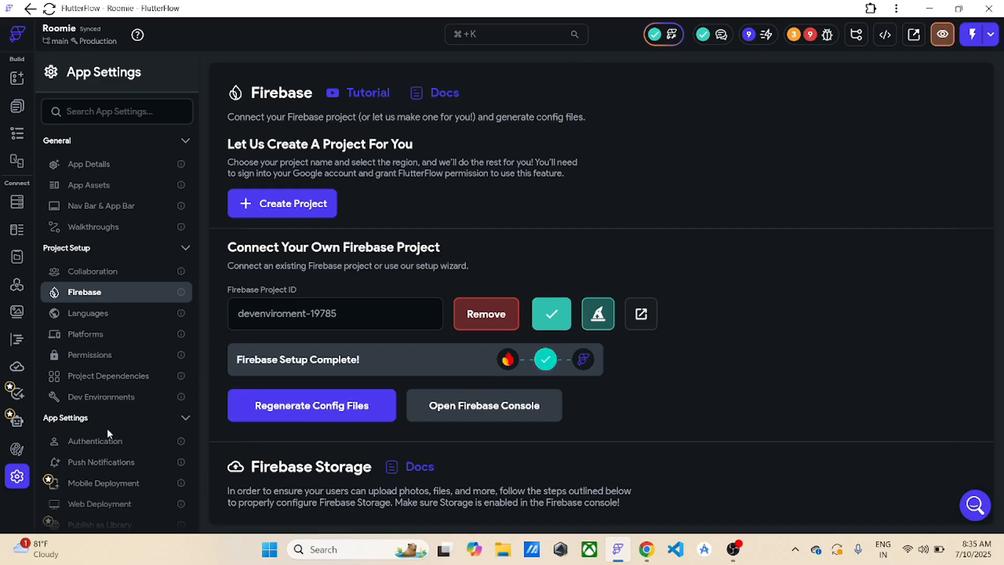
- Examine the app's Authentication settings, Firestore collections and settings, and data schema, ending back at the Authentication settings
{"action": "left_click", "coordinate": [99, 439]}
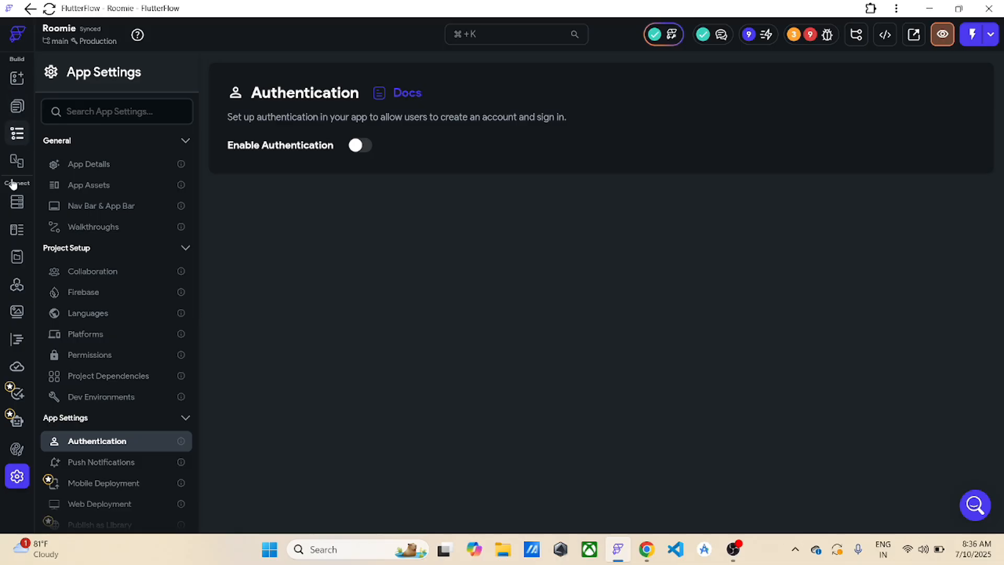
{"action": "left_click", "coordinate": [16, 201]}
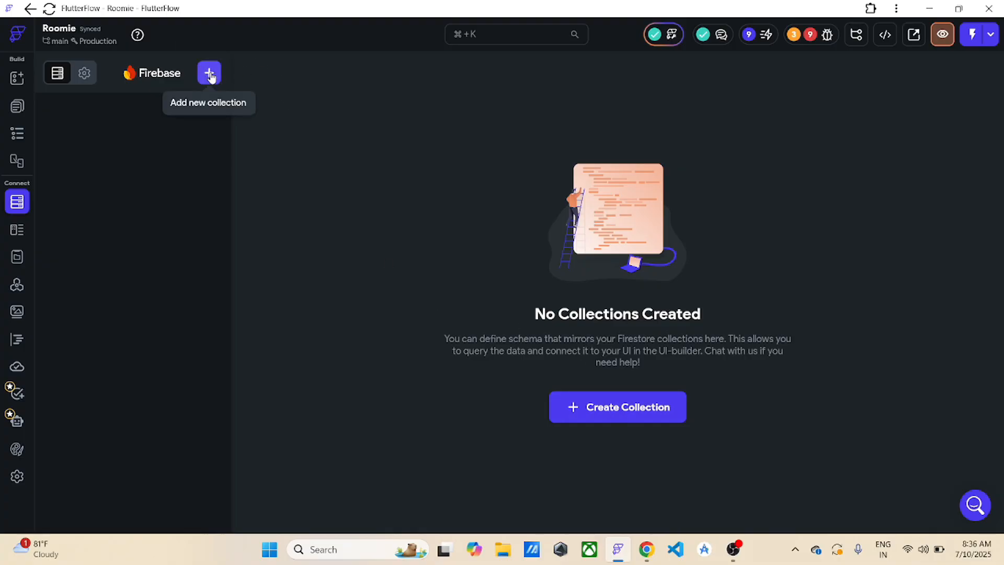
{"action": "left_click", "coordinate": [84, 73]}
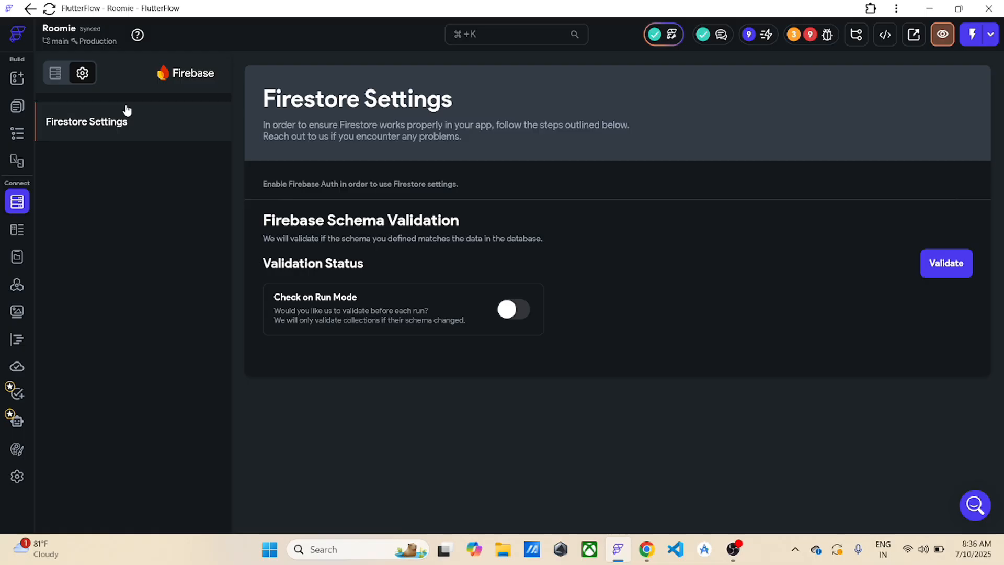
{"action": "left_click", "coordinate": [59, 70]}
{"action": "left_click", "coordinate": [16, 230]}
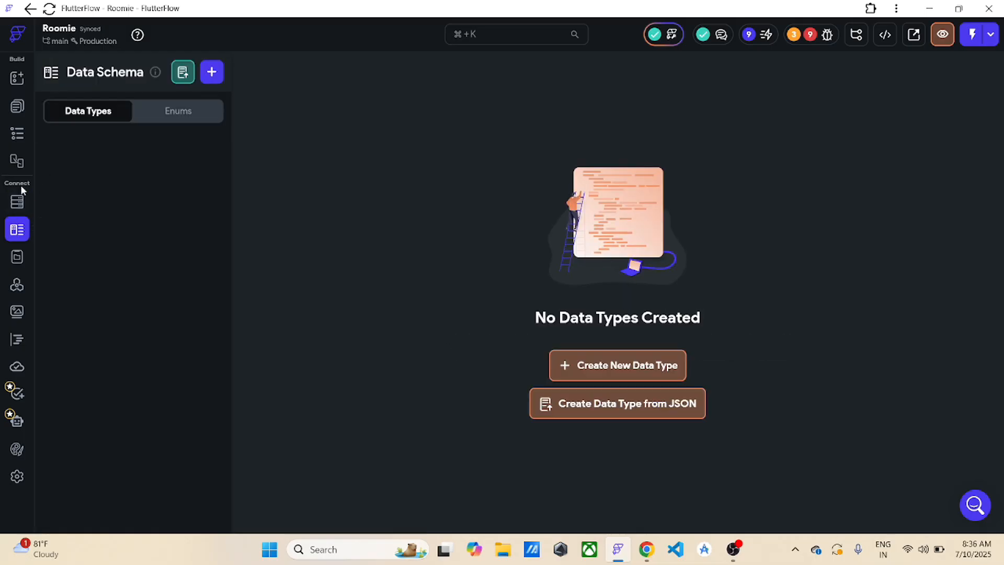
{"action": "left_click", "coordinate": [16, 201]}
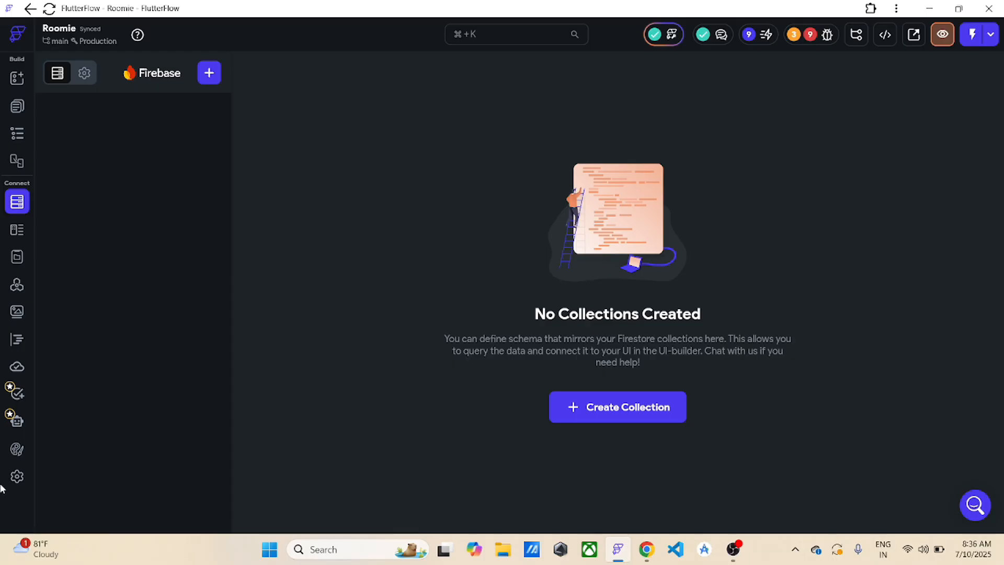
{"action": "left_click", "coordinate": [16, 478]}
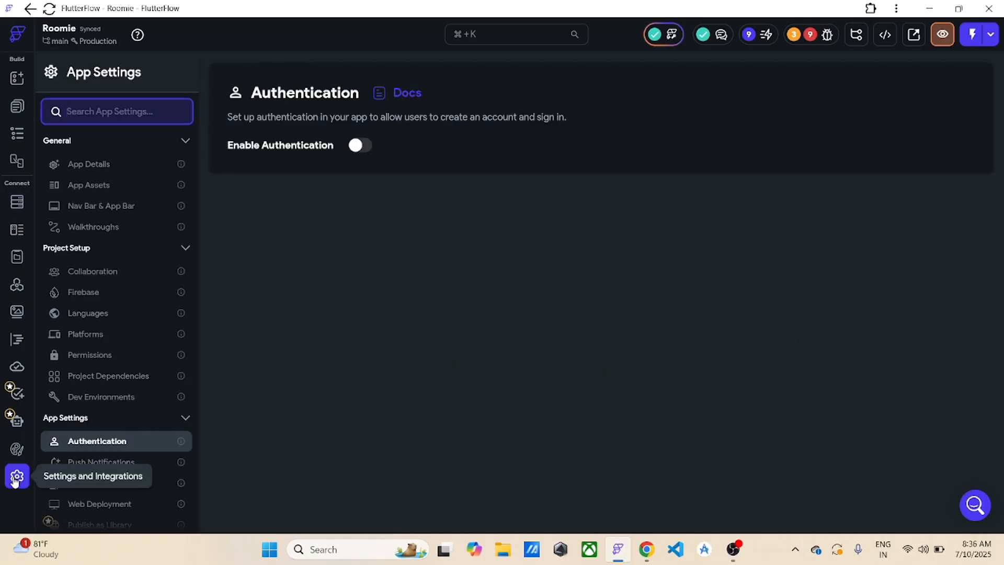